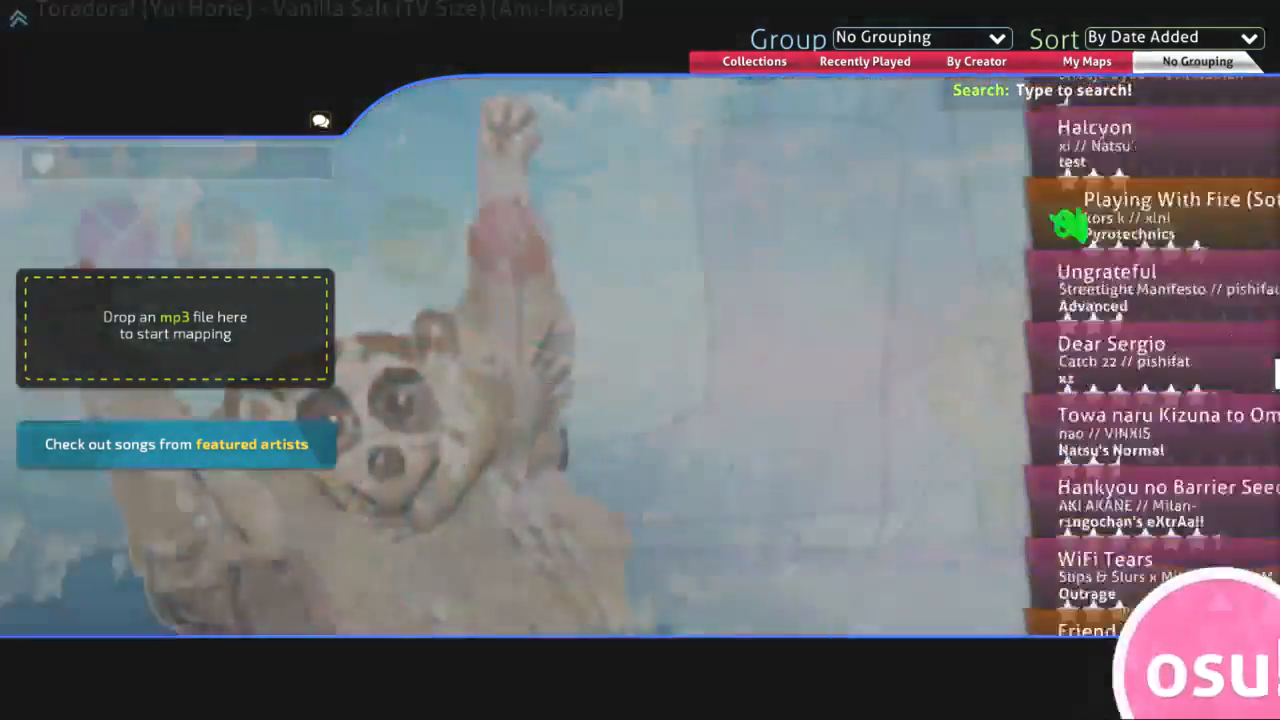
{"action": "scroll", "coordinate": [1180, 400], "scroll_direction": "down", "scroll_amount": 15}
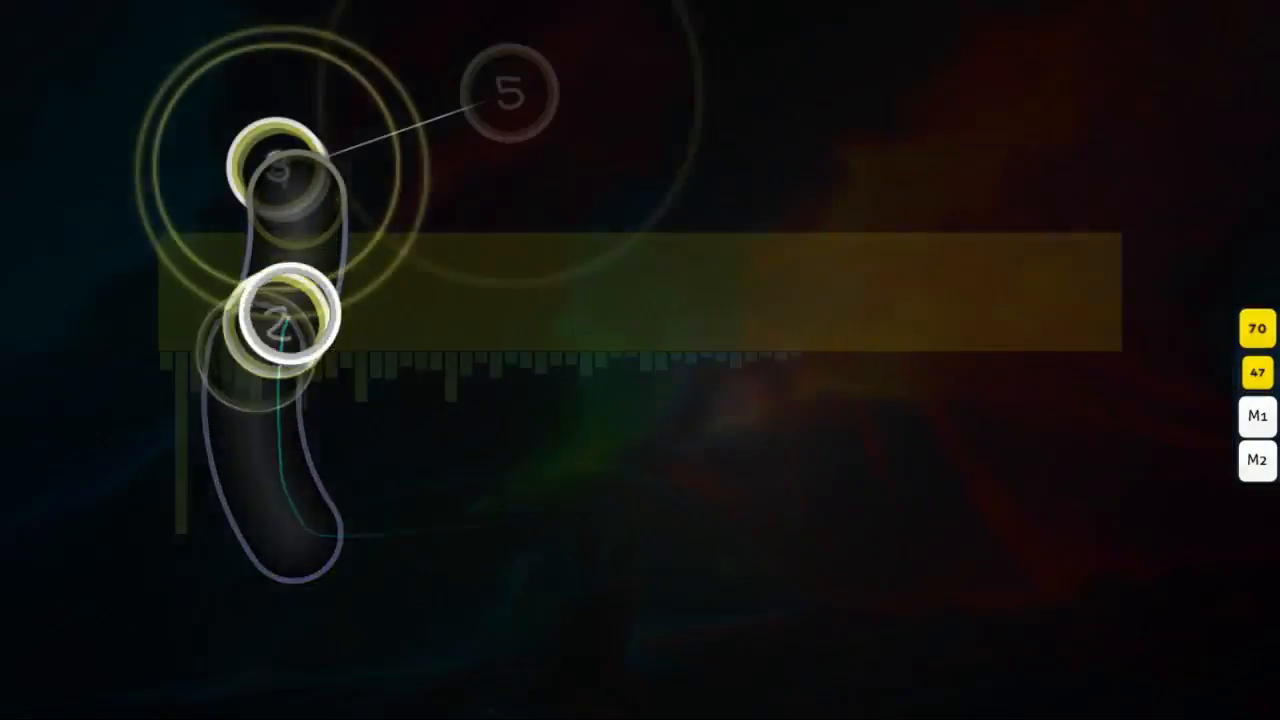
{"action": "key", "text": "x"}
{"action": "key", "text": "z"}
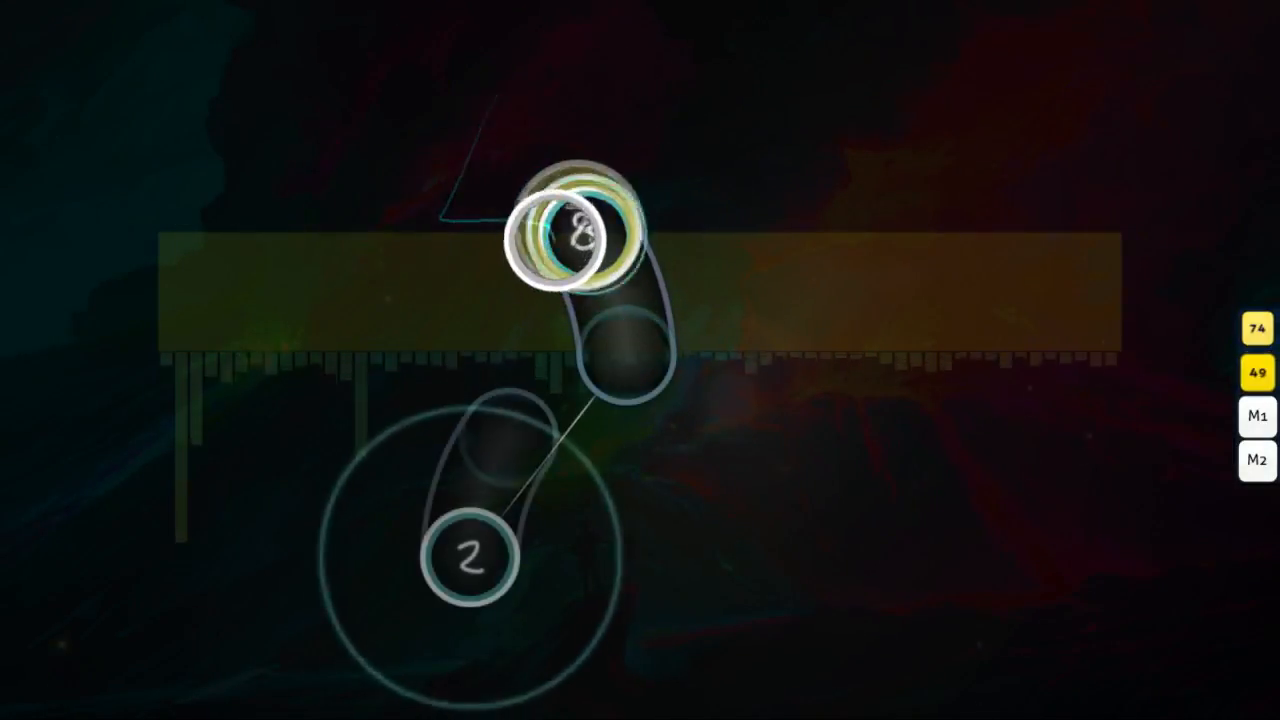
{"action": "key", "text": "z"}
{"action": "key", "text": "x"}
{"action": "key", "text": "z"}
{"action": "key", "text": "z"}
{"action": "key", "text": "z"}
{"action": "key", "text": "x"}
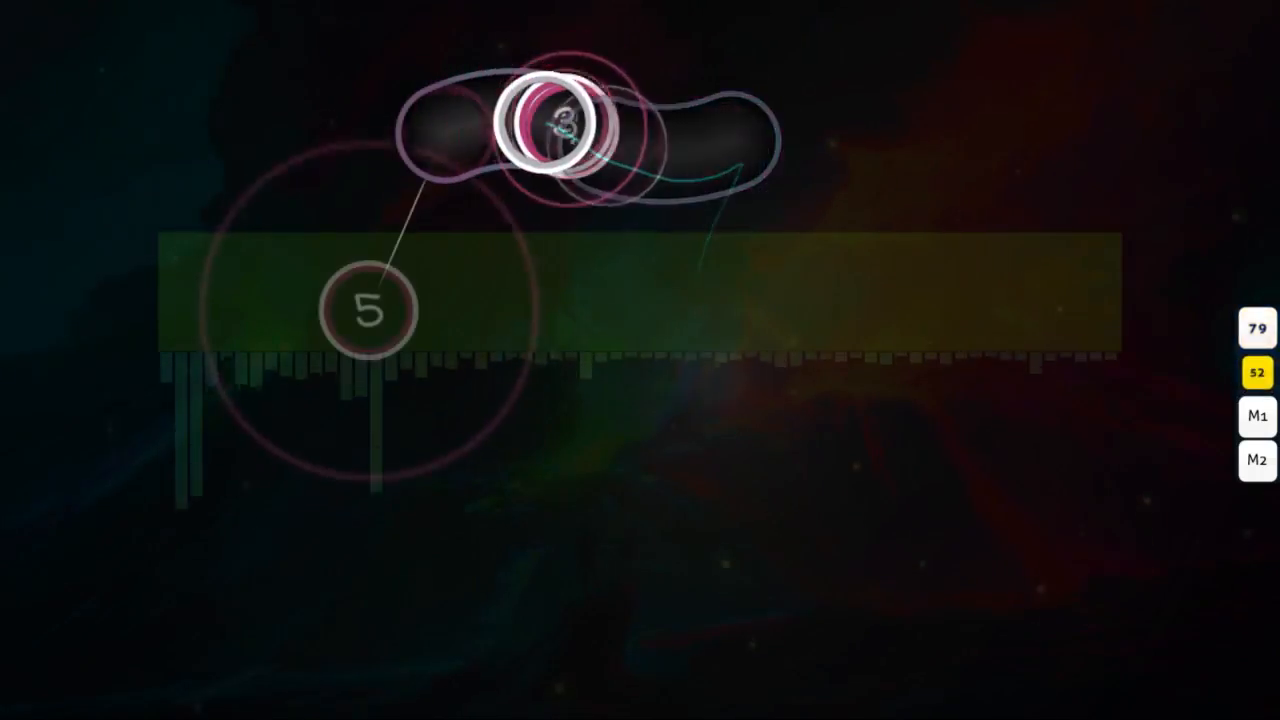
{"action": "key", "text": "z"}
{"action": "key", "text": "x"}
{"action": "key", "text": "z"}
{"action": "key", "text": "z"}
{"action": "key", "text": "x"}
{"action": "key", "text": "z"}
{"action": "key", "text": "z"}
{"action": "key", "text": "x"}
{"action": "key", "text": "z"}
{"action": "key", "text": "x"}
{"action": "key", "text": "z"}
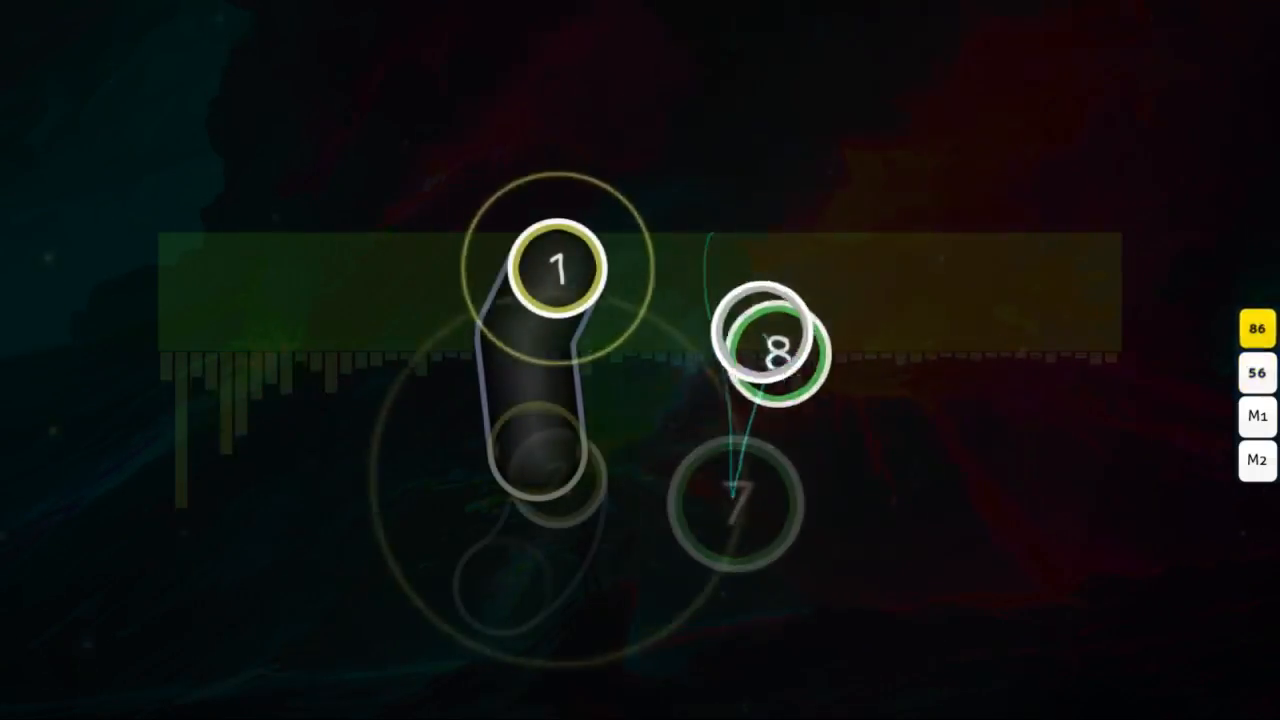
{"action": "key", "text": "x"}
{"action": "key", "text": "z"}
{"action": "key", "text": "x"}
{"action": "key", "text": "z"}
{"action": "key", "text": "z"}
{"action": "key", "text": "x"}
{"action": "key", "text": "x"}
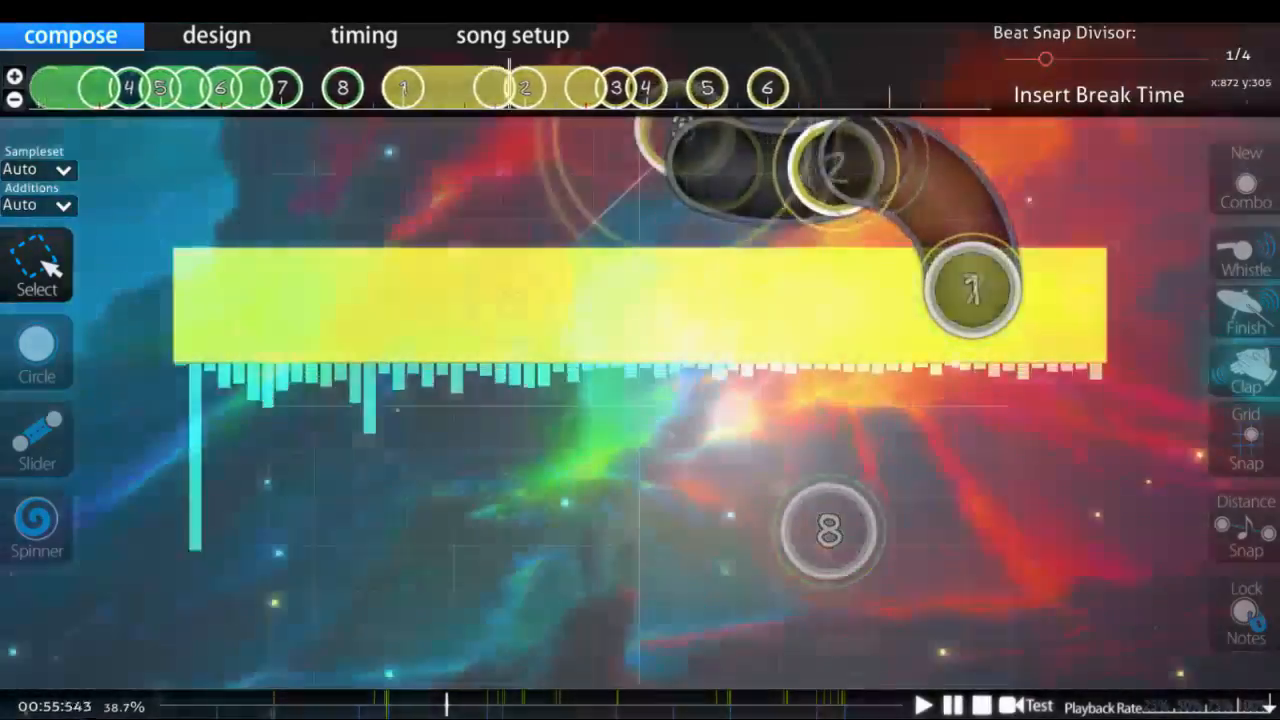
Step: Place circles 7 and 8 stacked near the playfield centre, and add a short slider from the same spot heading down-left
{"action": "key", "text": "space"}
{"action": "scroll", "coordinate": [721, 352], "scroll_direction": "up", "scroll_amount": 2}
{"action": "key", "text": "2"}
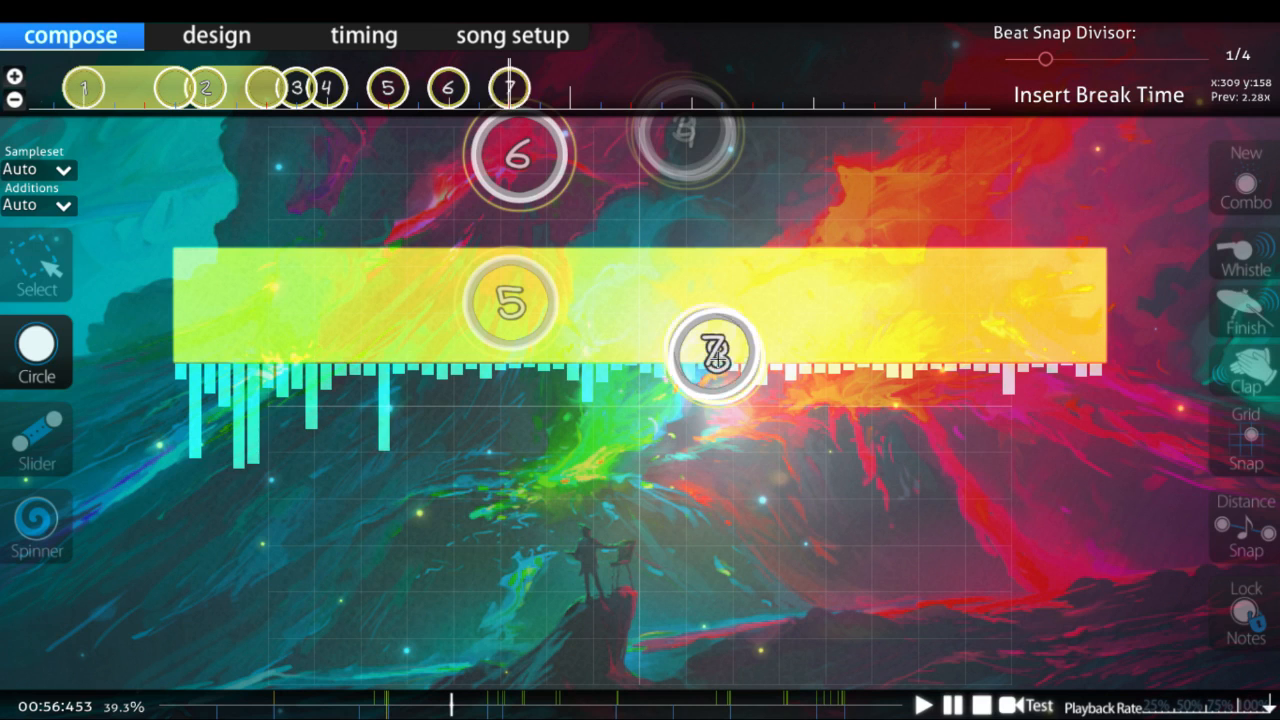
{"action": "scroll", "coordinate": [715, 353], "scroll_direction": "down", "scroll_amount": 1}
{"action": "left_click", "coordinate": [718, 354]}
{"action": "scroll", "coordinate": [718, 354], "scroll_direction": "down", "scroll_amount": 1}
{"action": "key", "text": "3"}
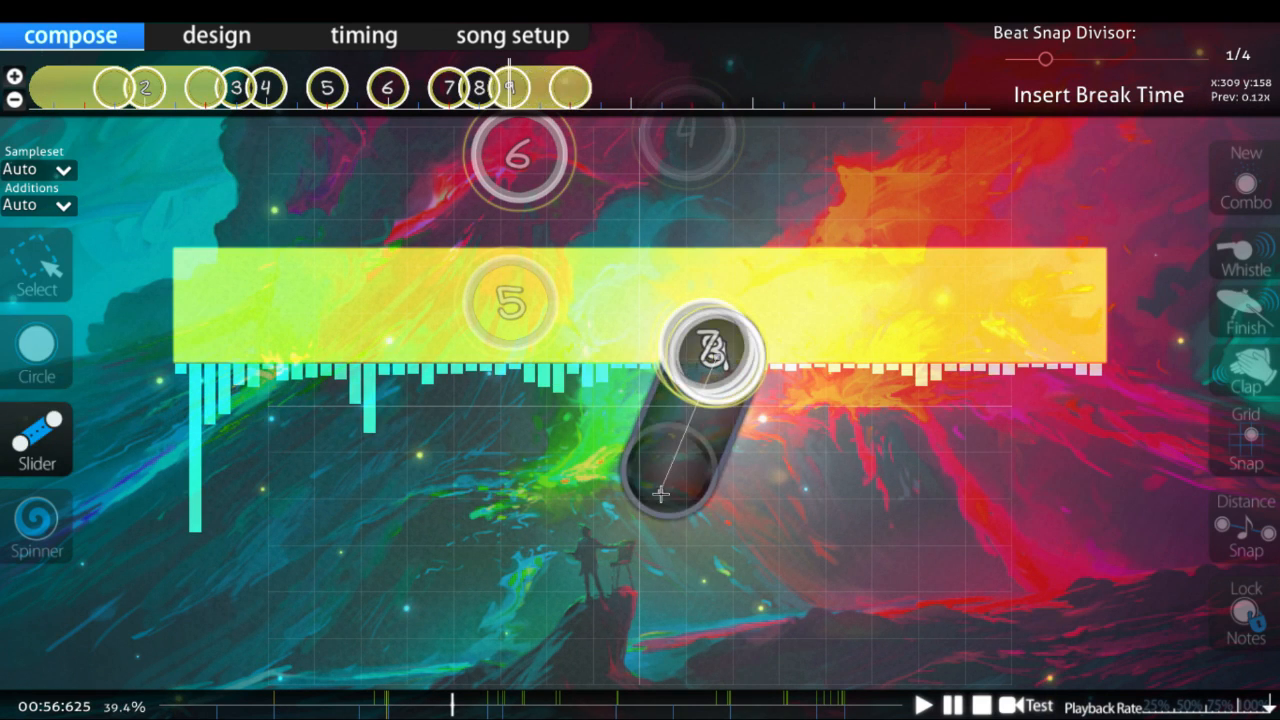
{"action": "left_click", "coordinate": [660, 493]}
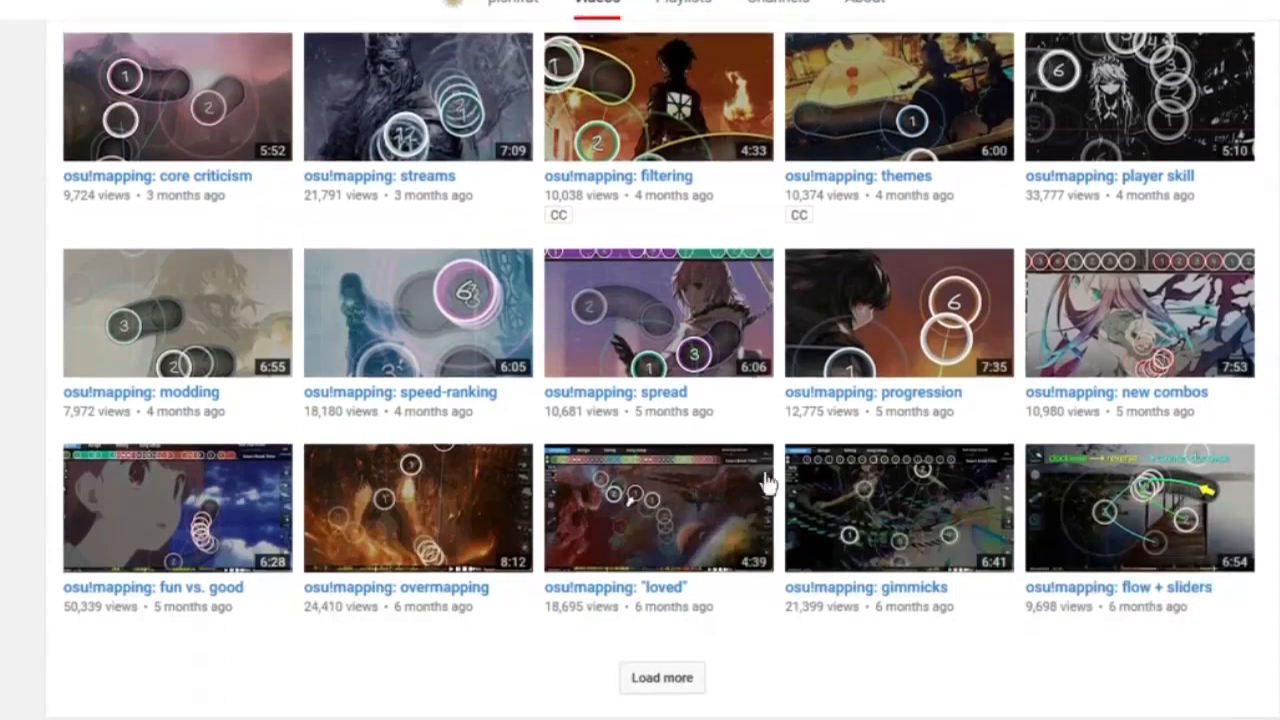
{"action": "scroll", "coordinate": [766, 486], "scroll_direction": "down", "scroll_amount": 1}
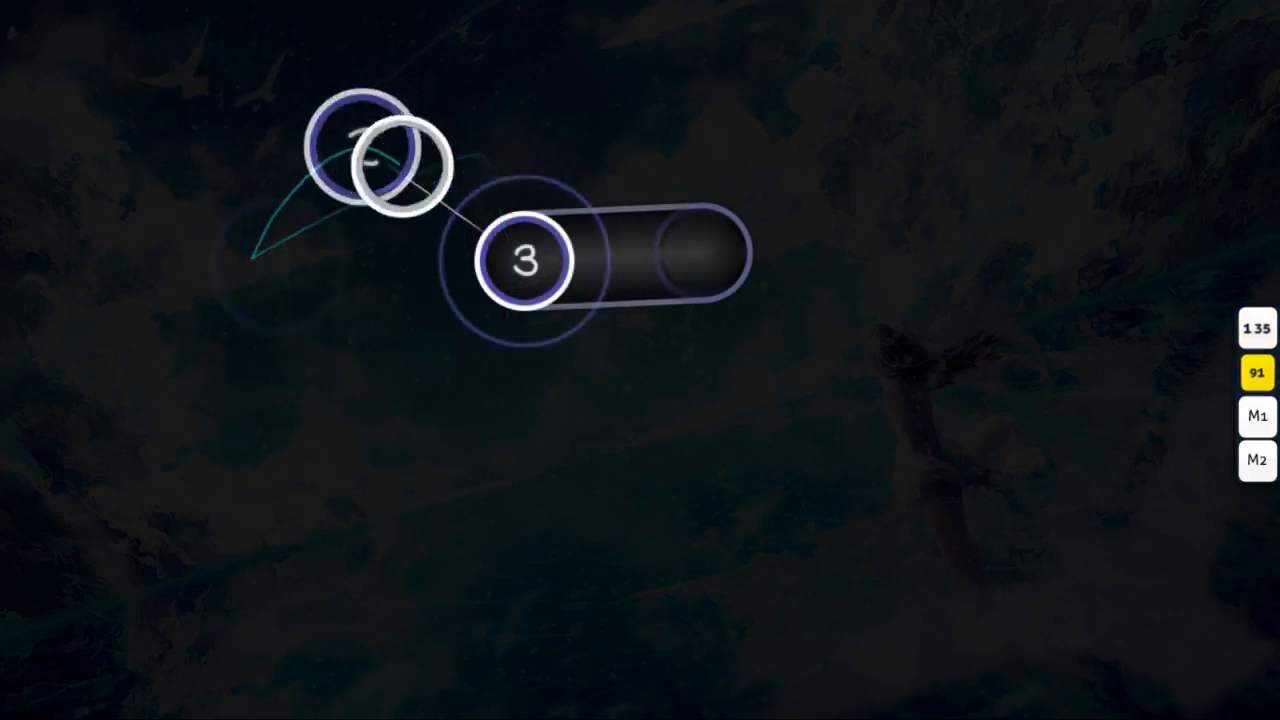
{"action": "key", "text": "z"}
{"action": "key", "text": "x"}
{"action": "key", "text": "z"}
{"action": "key", "text": "z"}
{"action": "key", "text": "x"}
{"action": "key", "text": "z"}
{"action": "key", "text": "x"}
{"action": "key", "text": "z"}
{"action": "key", "text": "z"}
{"action": "key", "text": "z"}
{"action": "key", "text": "z"}
{"action": "key", "text": "z"}
{"action": "key", "text": "z"}
{"action": "key", "text": "x"}
{"action": "key", "text": "x"}
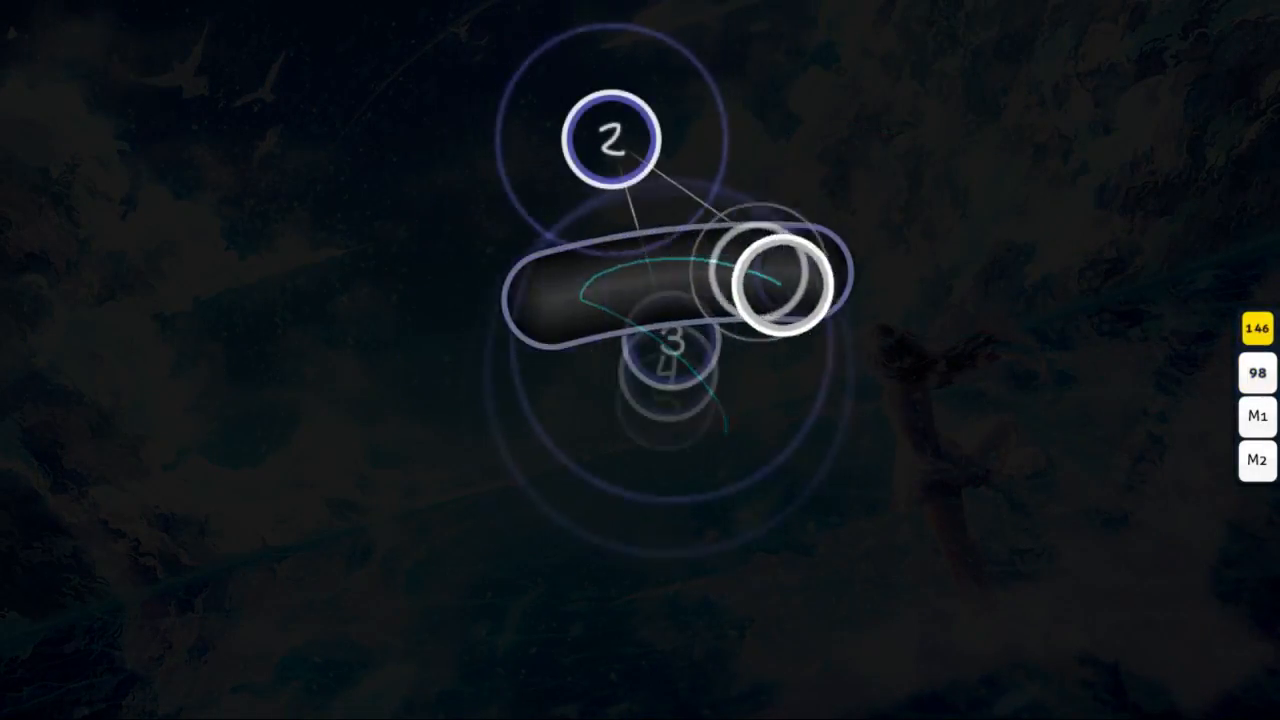
{"action": "key", "text": "x"}
{"action": "key", "text": "x"}
{"action": "key", "text": "x"}
{"action": "key", "text": "z"}
{"action": "key", "text": "z"}
{"action": "key", "text": "z"}
{"action": "key", "text": "x"}
{"action": "key", "text": "x"}
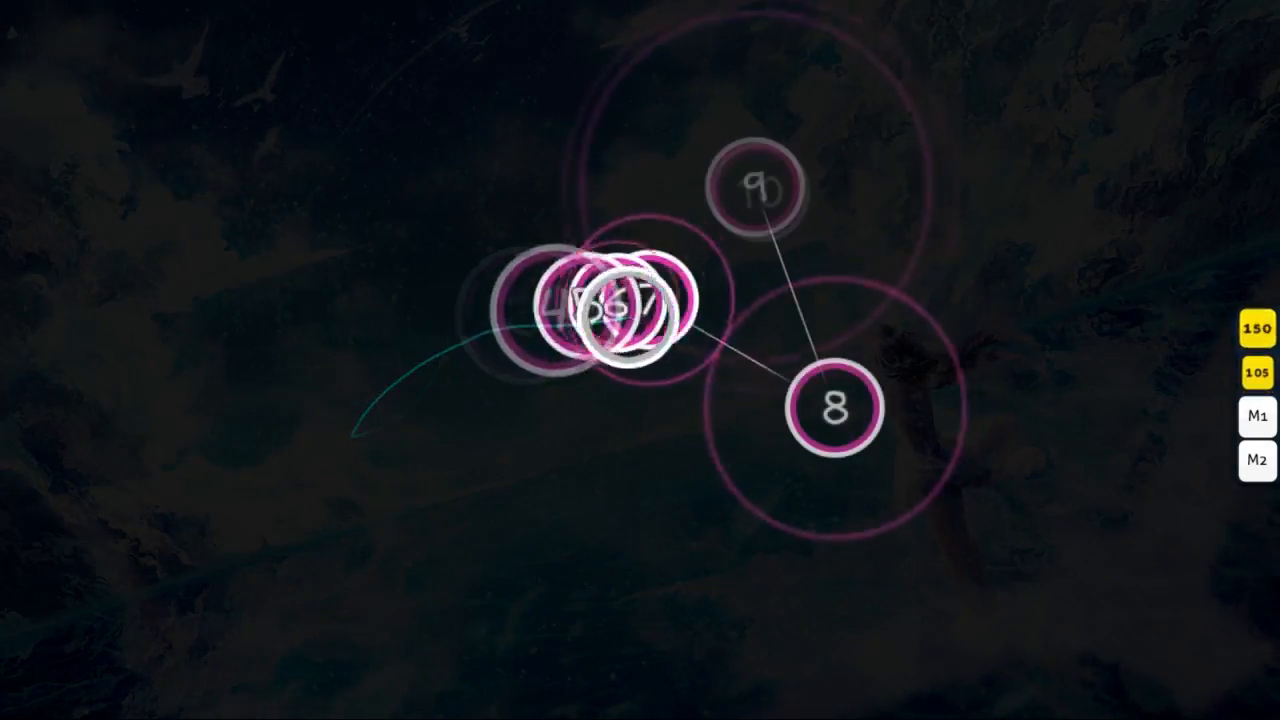
{"action": "key", "text": "x"}
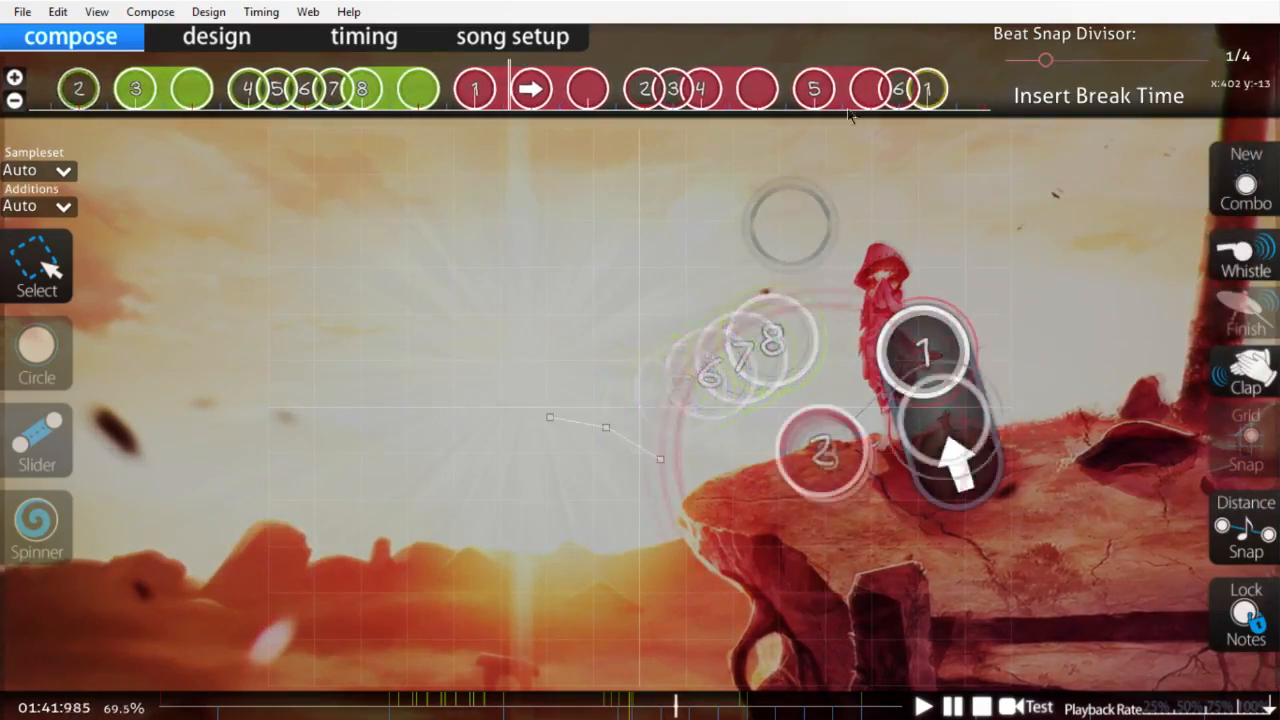
{"action": "left_click", "coordinate": [300, 15]}
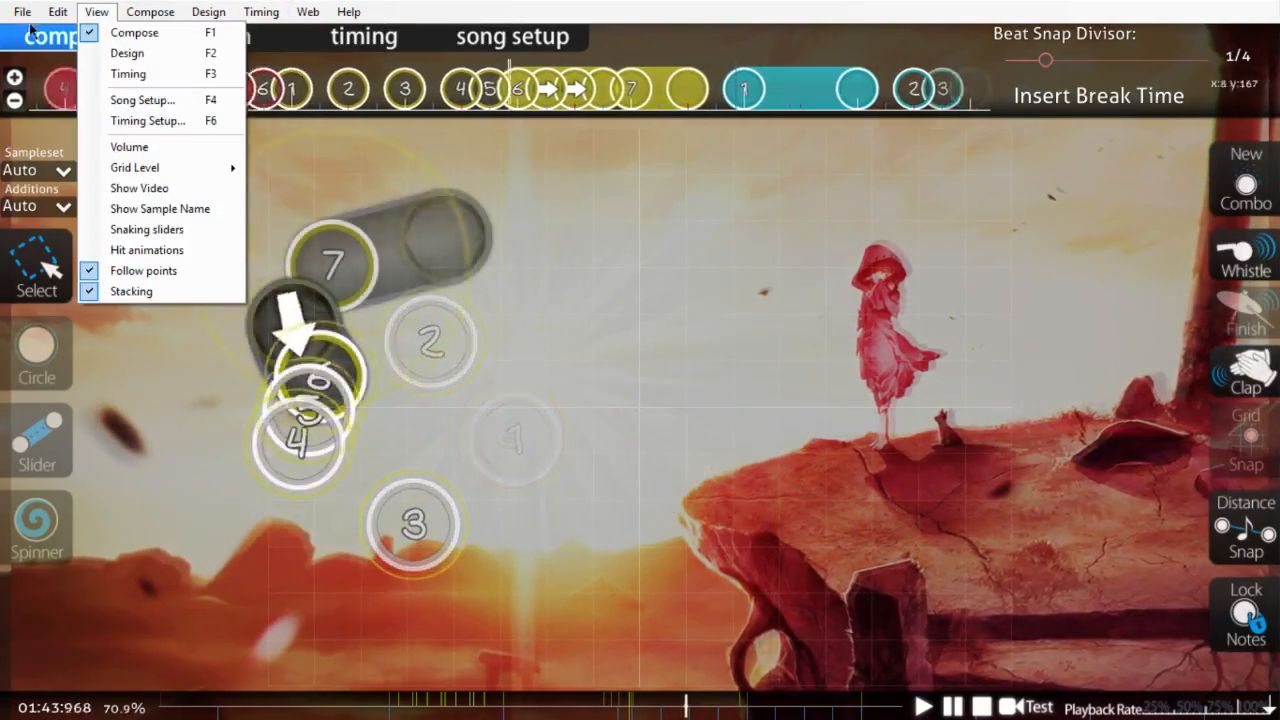
{"action": "left_click", "coordinate": [139, 20]}
{"action": "left_click", "coordinate": [261, 12]}
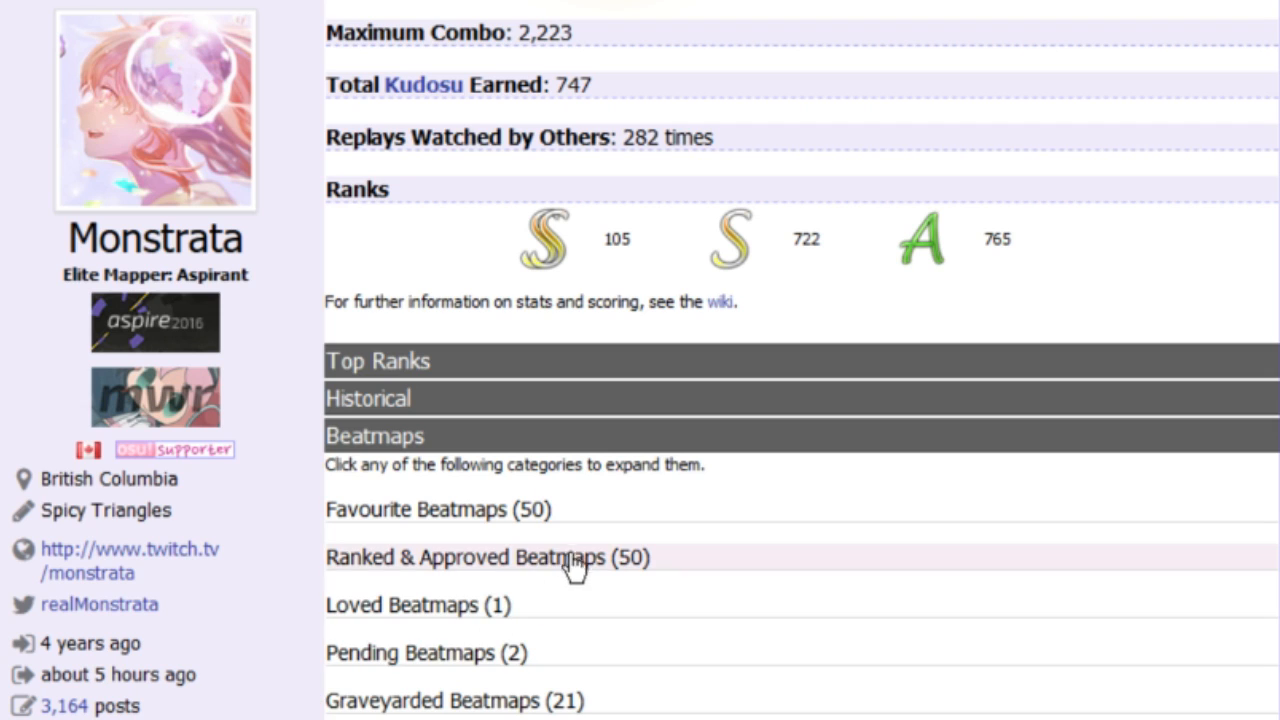
Step: Expand the Ranked & Approved Beatmaps category on the mapper's profile and look through its entries
{"action": "left_click", "coordinate": [577, 562]}
{"action": "scroll", "coordinate": [800, 360], "scroll_direction": "down", "scroll_amount": 10}
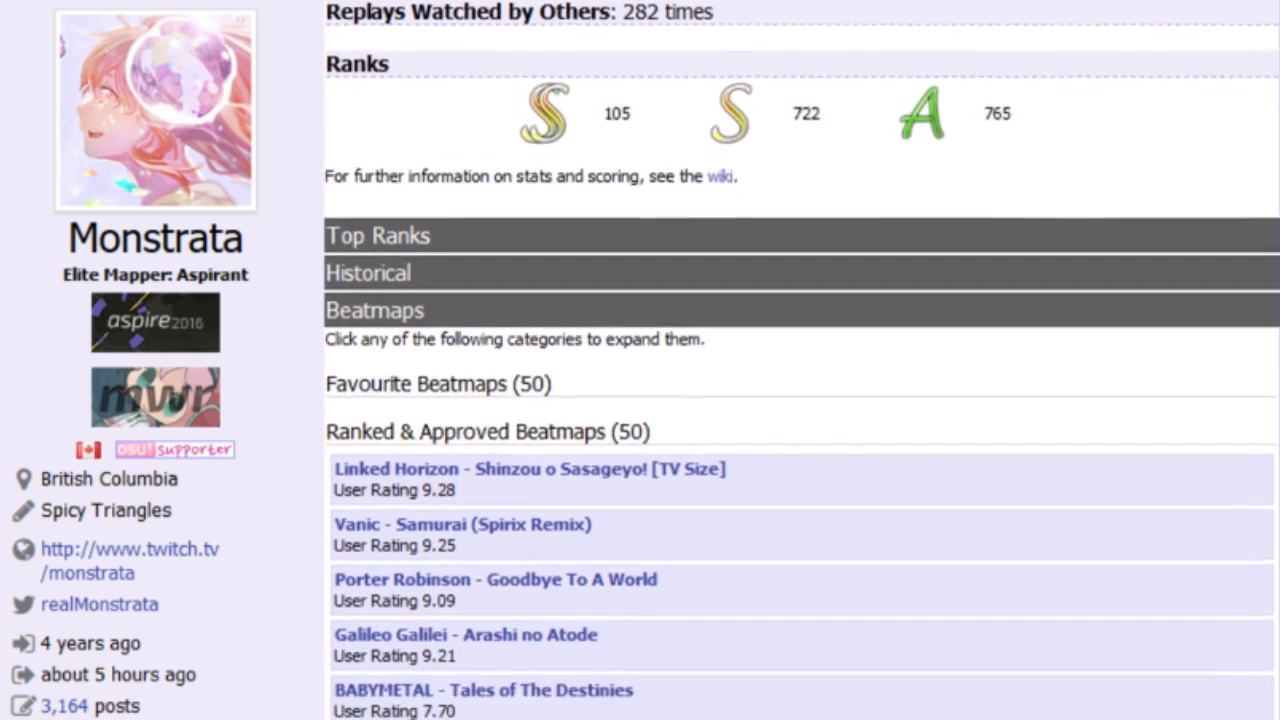
{"action": "scroll", "coordinate": [800, 360], "scroll_direction": "down", "scroll_amount": 10}
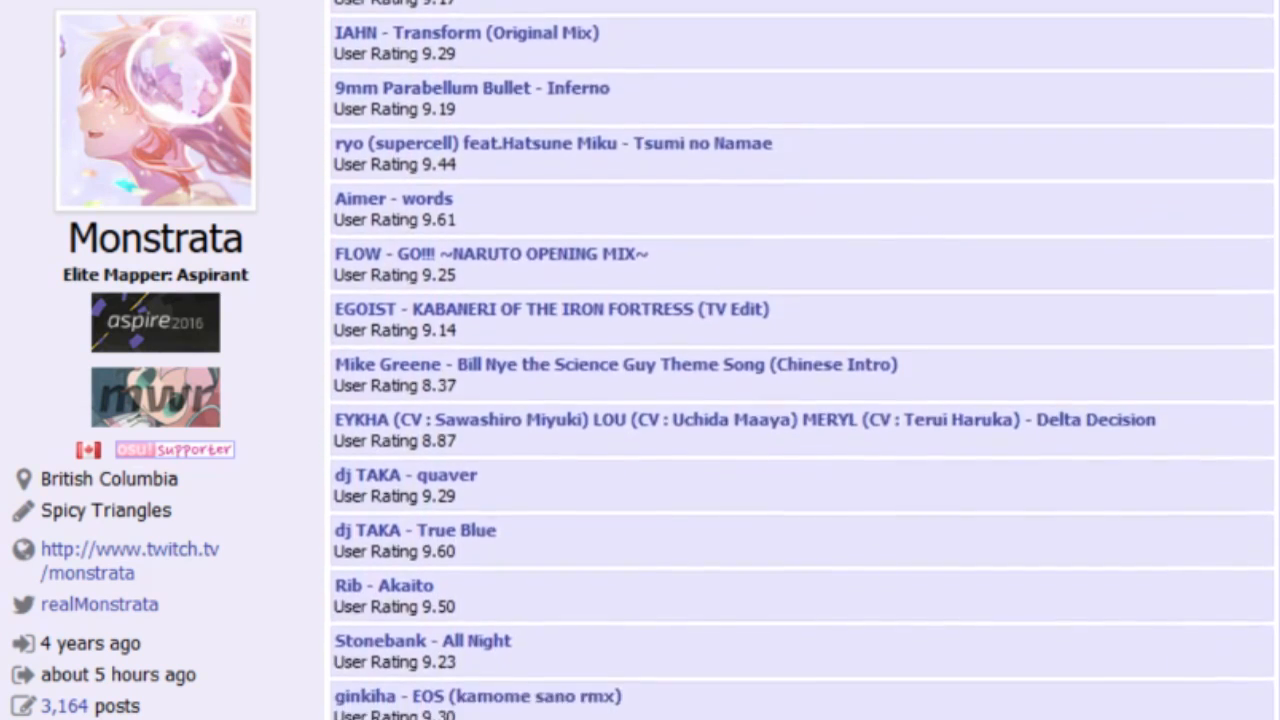
{"action": "scroll", "coordinate": [800, 360], "scroll_direction": "down", "scroll_amount": 6}
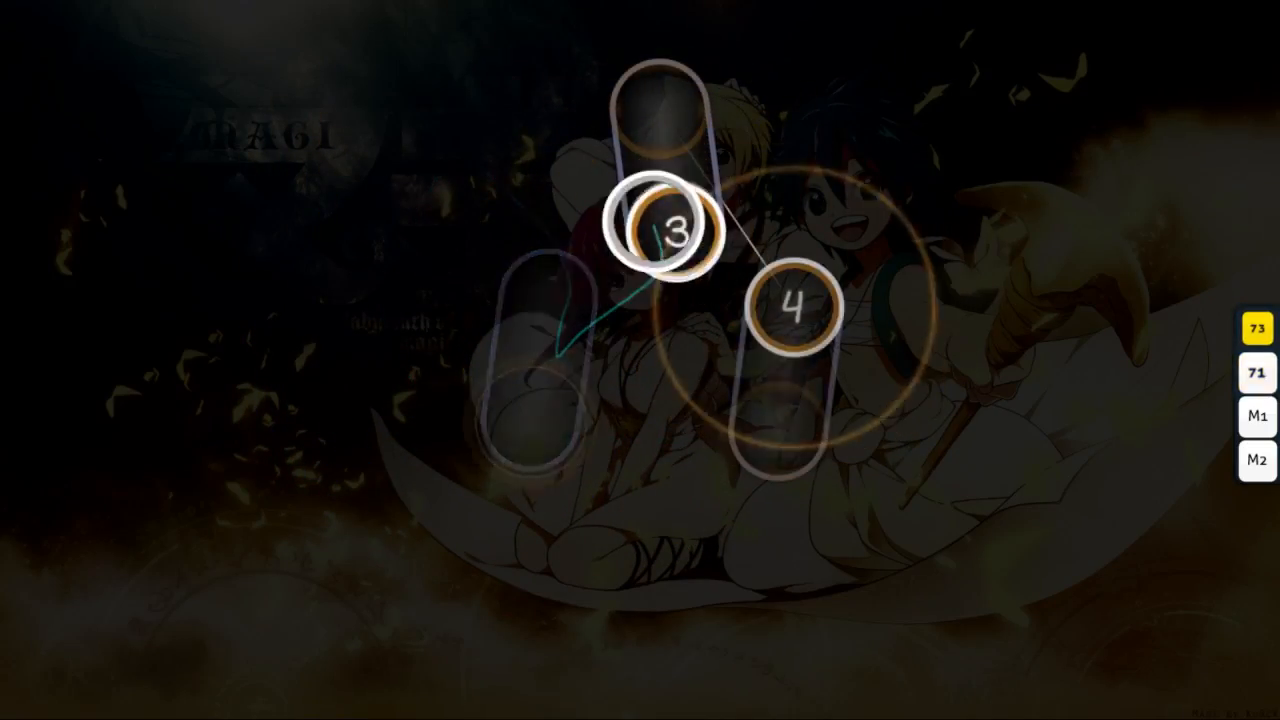
{"action": "key", "text": "x"}
{"action": "key", "text": "z"}
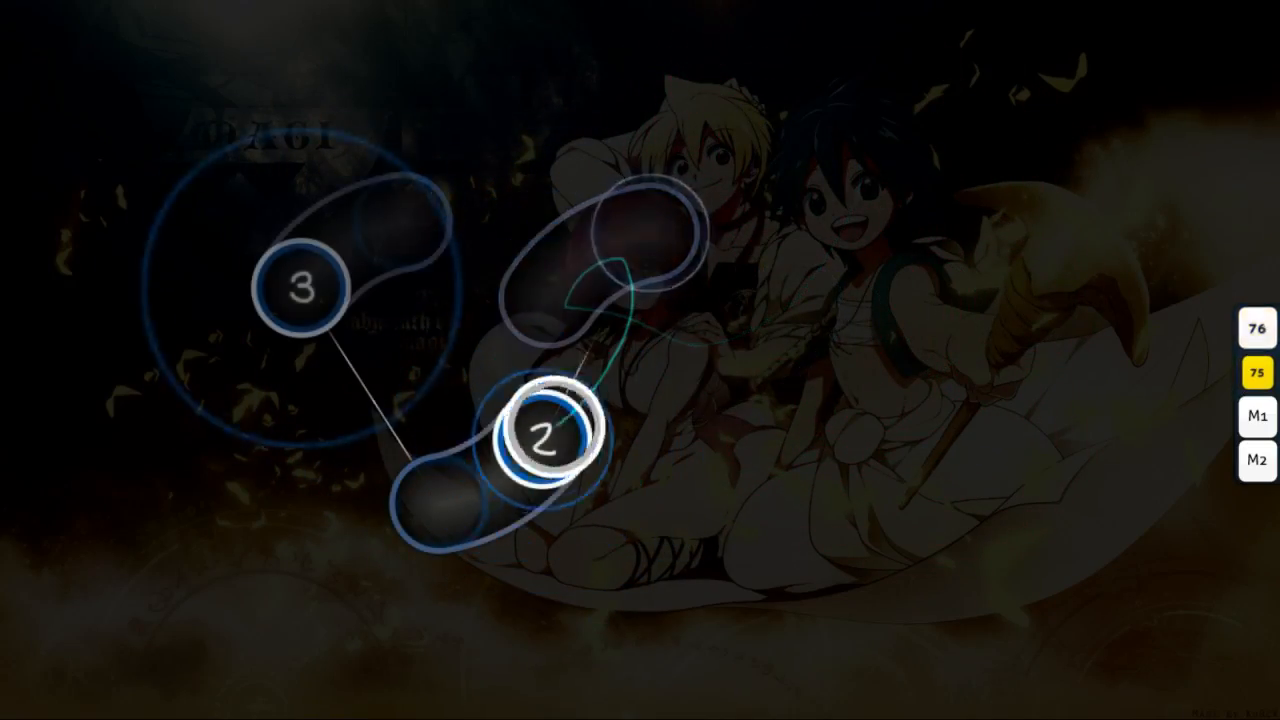
{"action": "key", "text": "x"}
{"action": "key", "text": "z"}
{"action": "key", "text": "x"}
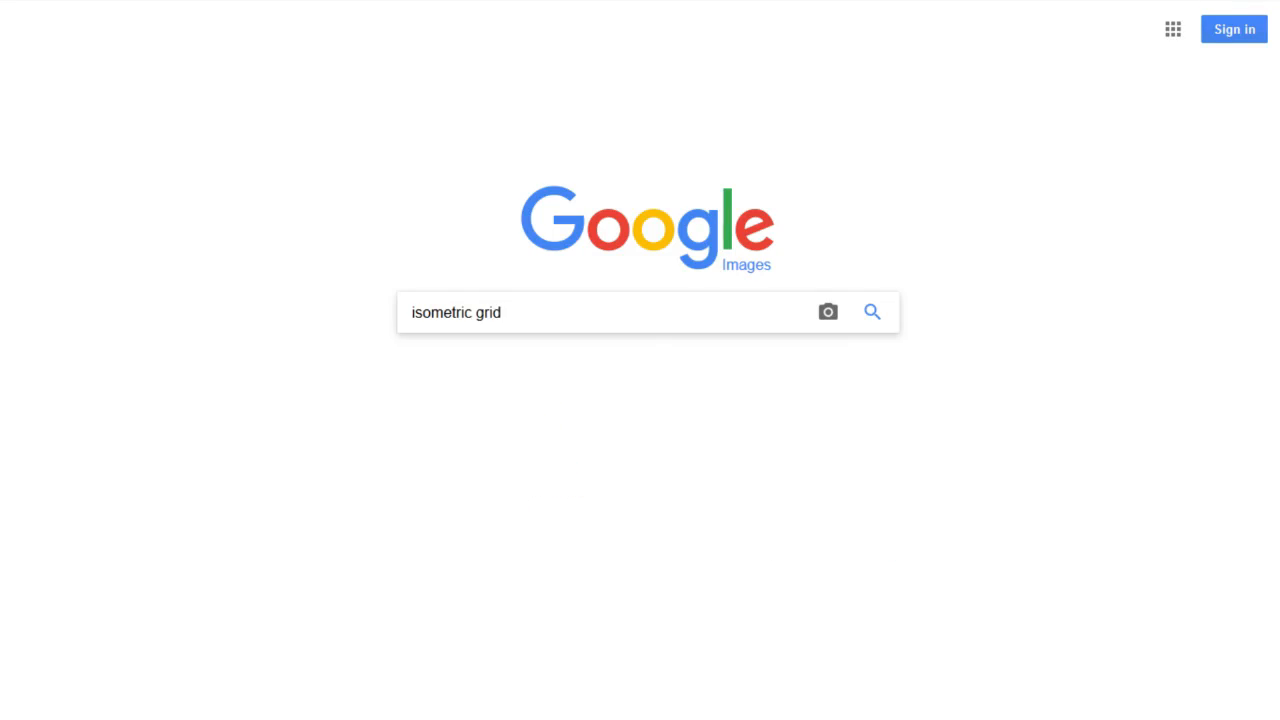
{"action": "key", "text": "Return"}
{"action": "left_click", "coordinate": [101, 409]}
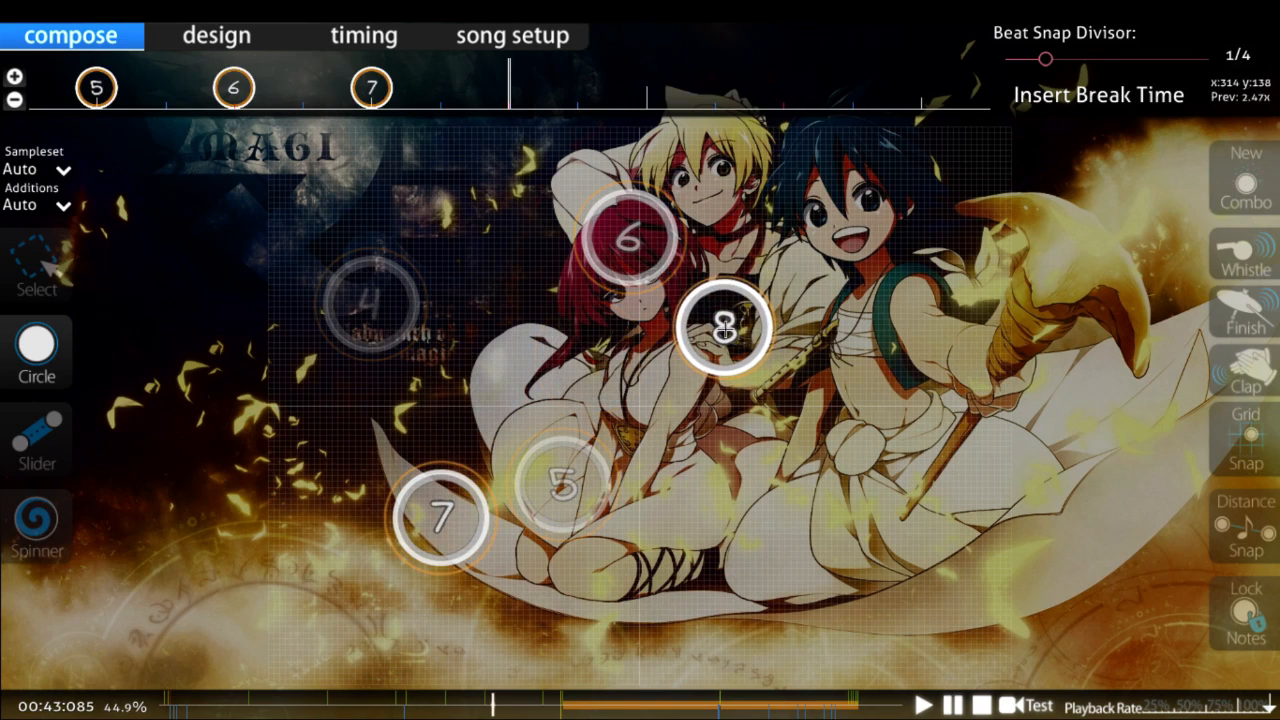
Step: Place circle 10 below and slightly left of circle 8, and shift it left into line with the grid pattern
{"action": "key", "text": "1"}
{"action": "scroll", "coordinate": [491, 208], "scroll_direction": "up", "scroll_amount": 7}
{"action": "scroll", "coordinate": [537, 414], "scroll_direction": "down", "scroll_amount": 9}
{"action": "key", "text": "2"}
{"action": "left_click", "coordinate": [743, 457]}
{"action": "key", "text": "1"}
{"action": "scroll", "coordinate": [745, 465], "scroll_direction": "up", "scroll_amount": 10}
{"action": "left_click_drag", "start_coordinate": [747, 473], "coordinate": [701, 473]}
Step: Place circle 11 near the top of the playfield, above the pattern, and nudge it slightly into alignment
{"action": "scroll", "coordinate": [512, 410], "scroll_direction": "down", "scroll_amount": 12}
{"action": "left_click", "coordinate": [547, 149]}
{"action": "key", "text": "1"}
{"action": "scroll", "coordinate": [548, 150], "scroll_direction": "up", "scroll_amount": 14}
{"action": "left_click_drag", "start_coordinate": [549, 150], "coordinate": [545, 147]}
Step: Place circle 12 near the bottom of the playfield and move it up and right into line with the pattern
{"action": "scroll", "coordinate": [545, 147], "scroll_direction": "down", "scroll_amount": 16}
{"action": "key", "text": "2"}
{"action": "left_click", "coordinate": [494, 638]}
{"action": "left_click", "coordinate": [43, 253]}
{"action": "scroll", "coordinate": [270, 450], "scroll_direction": "up", "scroll_amount": 6}
{"action": "left_click_drag", "start_coordinate": [494, 638], "coordinate": [533, 618]}
Step: Select all the circles to view the complete triangular grid pattern
{"action": "scroll", "coordinate": [640, 600], "scroll_direction": "up", "scroll_amount": 19}
{"action": "key", "text": "ctrl+a"}
{"action": "scroll", "coordinate": [880, 460], "scroll_direction": "down", "scroll_amount": 20}
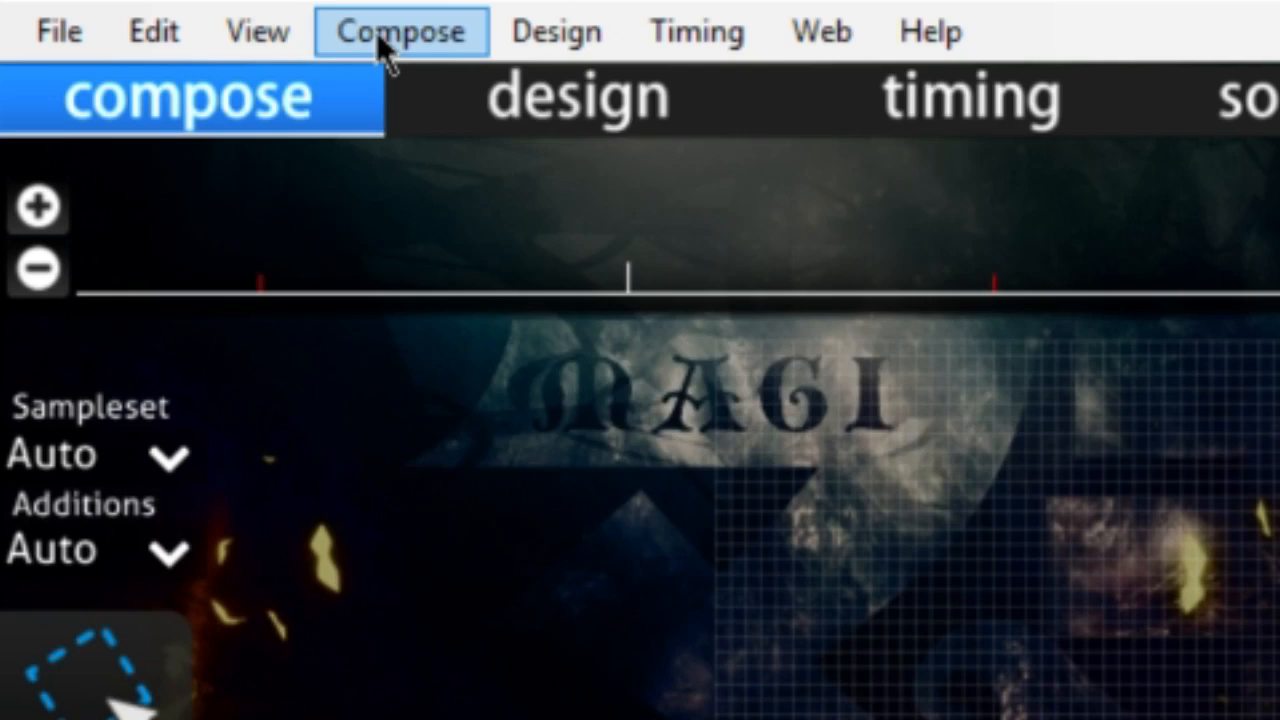
Step: Open the Polygonal Circle Creation dialog and move it clear of the pattern
{"action": "left_click", "coordinate": [376, 31]}
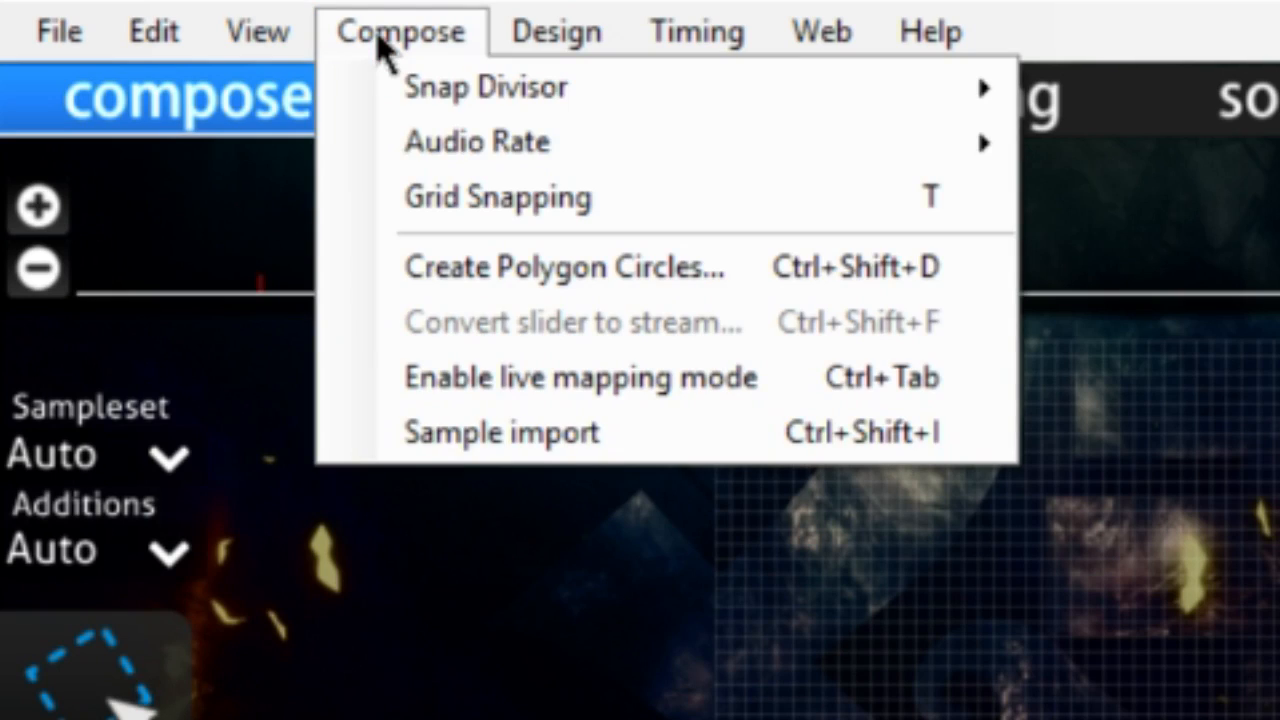
{"action": "left_click", "coordinate": [450, 265]}
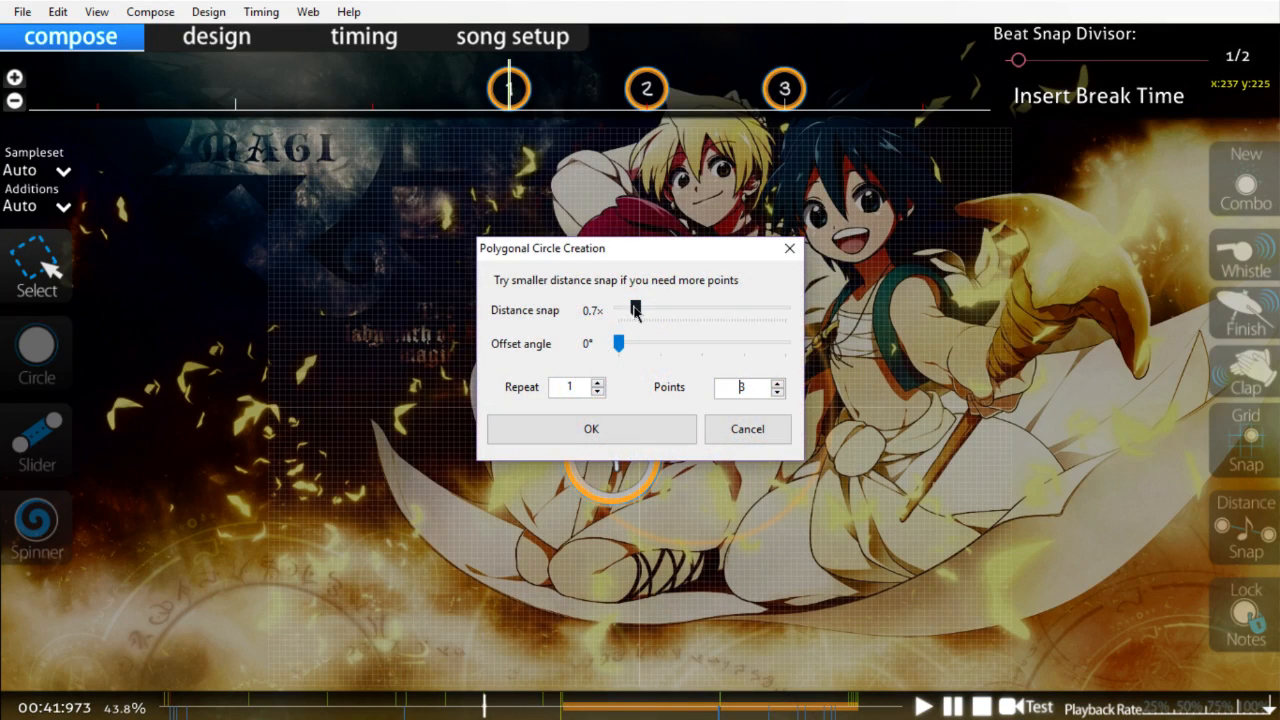
{"action": "left_click_drag", "start_coordinate": [632, 250], "coordinate": [1018, 110]}
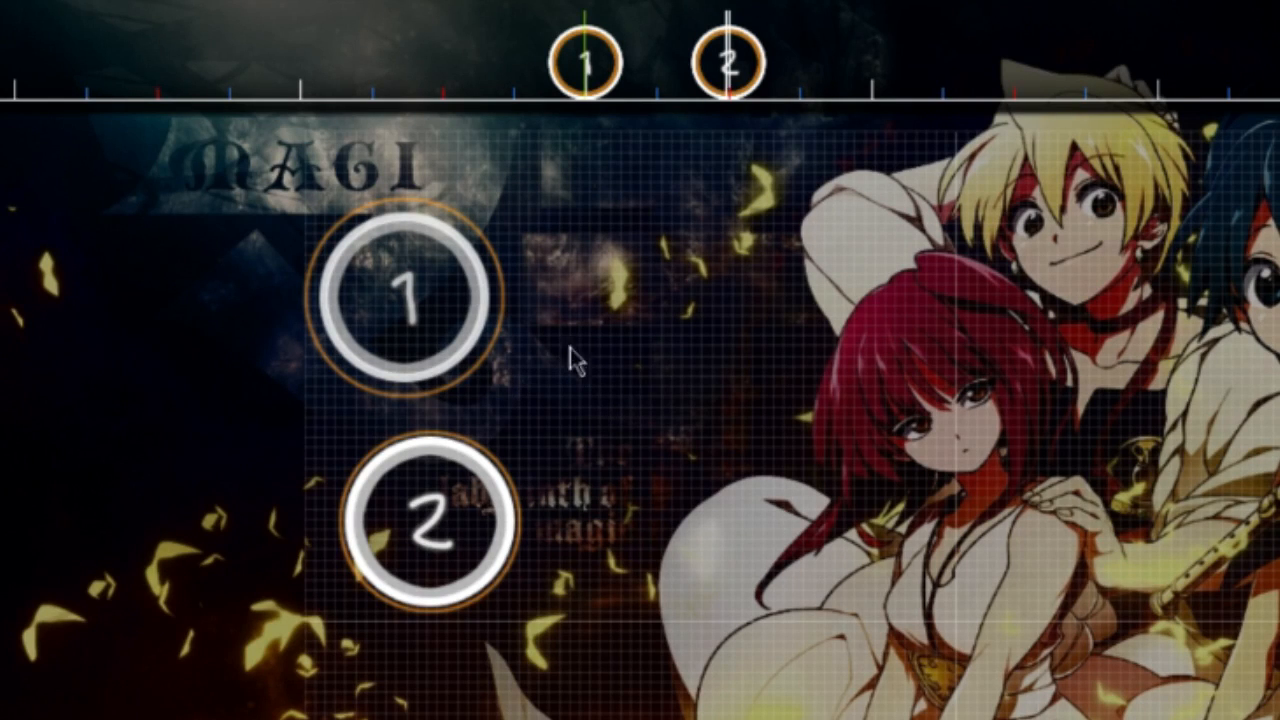
Step: Duplicate circles 1 and 2 as the following two notes and rotate the copies 120° clockwise about the playfield centre
{"action": "left_click_drag", "start_coordinate": [543, 206], "coordinate": [353, 554]}
{"action": "key", "text": "ctrl+c"}
{"action": "scroll", "coordinate": [371, 540], "scroll_direction": "down", "scroll_amount": 2}
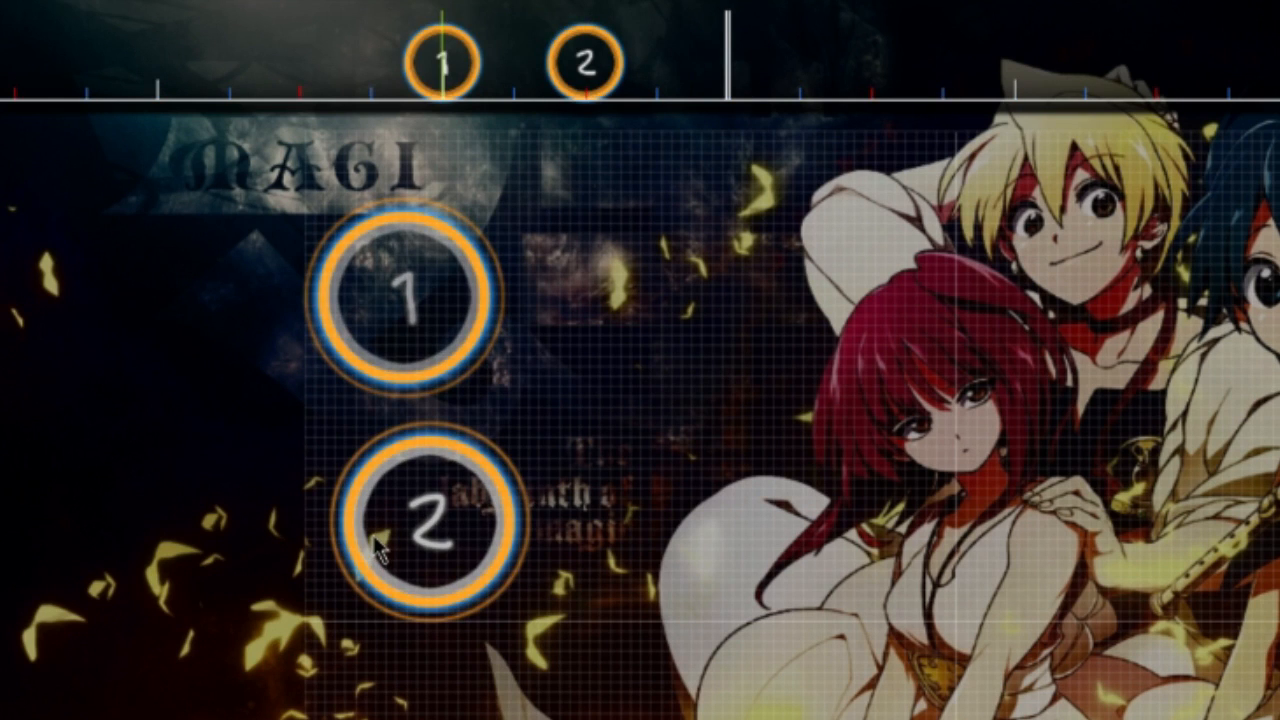
{"action": "key", "text": "ctrl+v"}
{"action": "key", "text": "ctrl+shift+r"}
{"action": "type", "text": "120"}
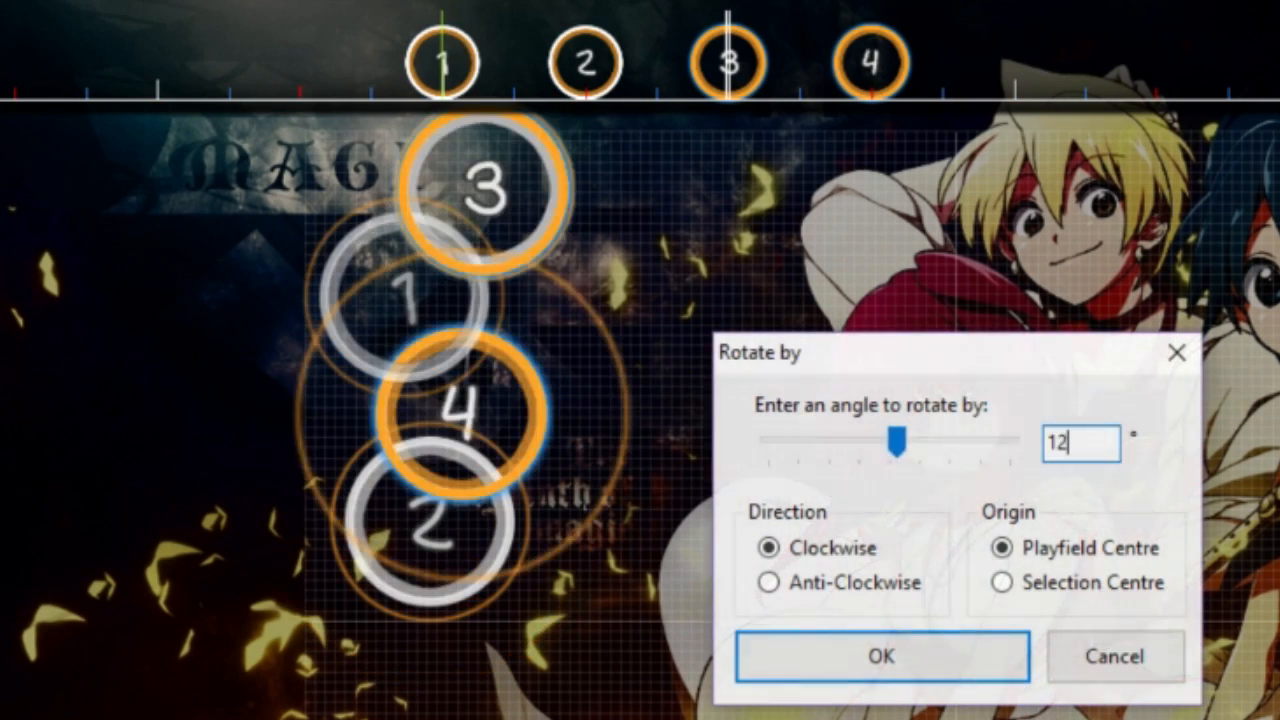
{"action": "left_click", "coordinate": [790, 662]}
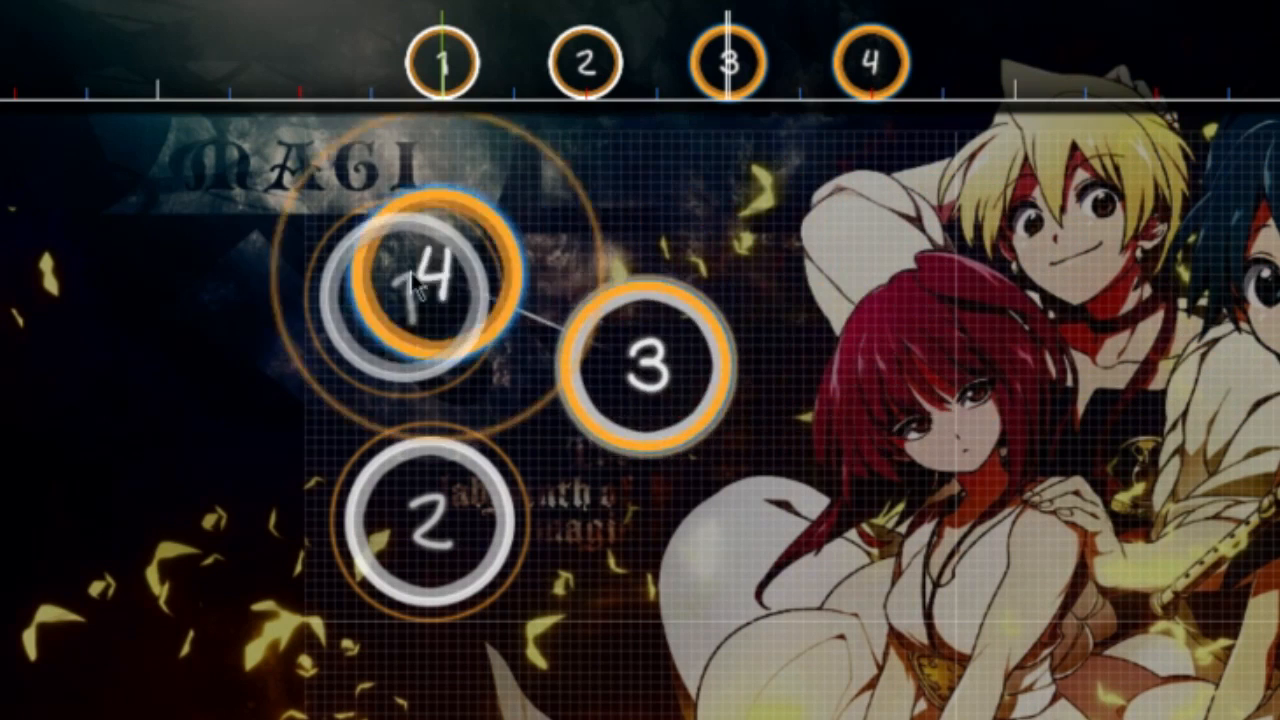
Step: Delete the extra fourth circle, and move the remaining three-circle triangle to the right
{"action": "right_click", "coordinate": [870, 64]}
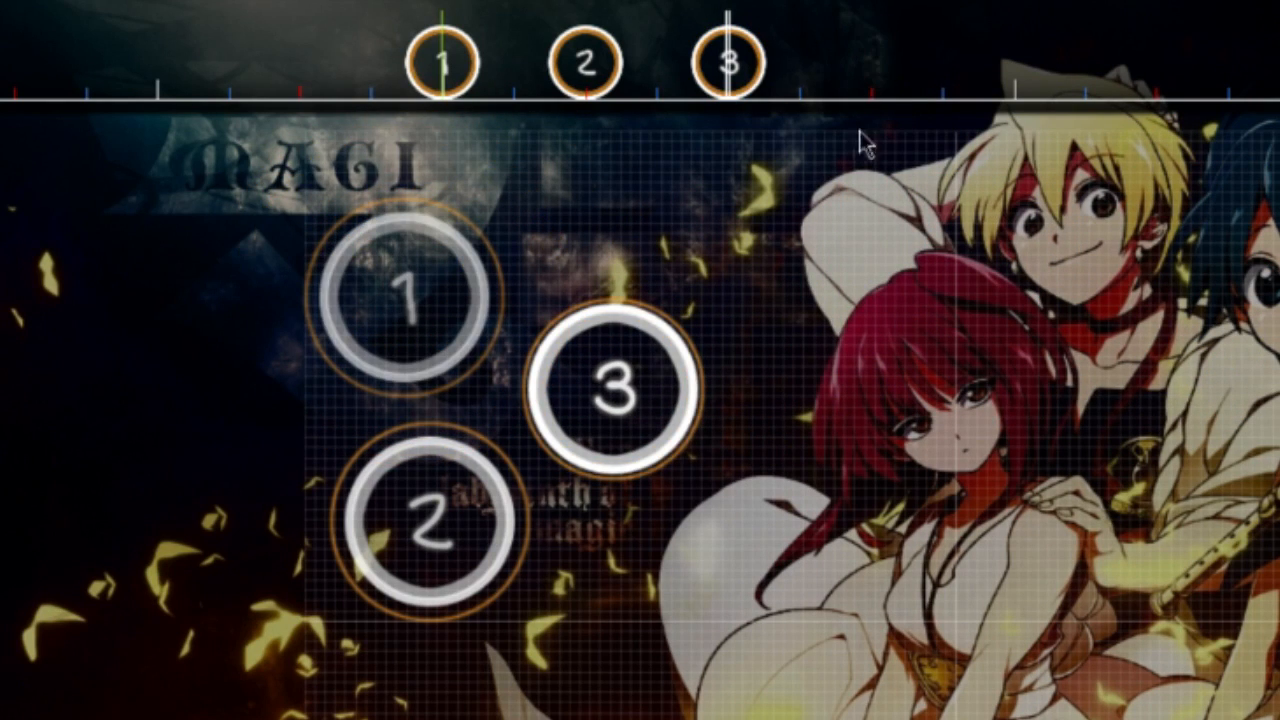
{"action": "left_click_drag", "start_coordinate": [677, 188], "coordinate": [325, 611]}
{"action": "left_click_drag", "start_coordinate": [406, 539], "coordinate": [649, 483]}
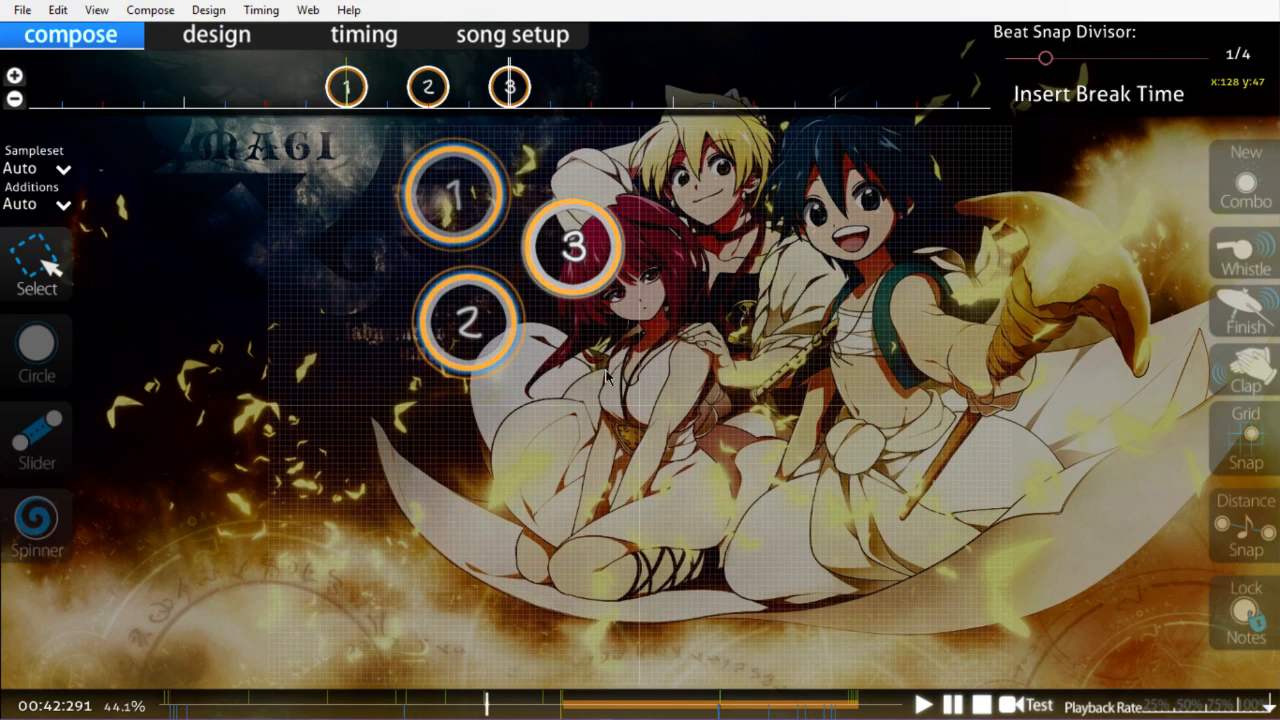
Step: Duplicate the three-circle triangle, rotate the copy and reverse its note order, and reposition it in the playfield
{"action": "key", "text": "ctrl+a"}
{"action": "key", "text": "ctrl+c"}
{"action": "key", "text": "ctrl+v"}
{"action": "key", "text": "ctrl+shift+r"}
{"action": "key", "text": "Return"}
{"action": "key", "text": "ctrl+g"}
{"action": "left_click_drag", "start_coordinate": [431, 270], "coordinate": [336, 280]}
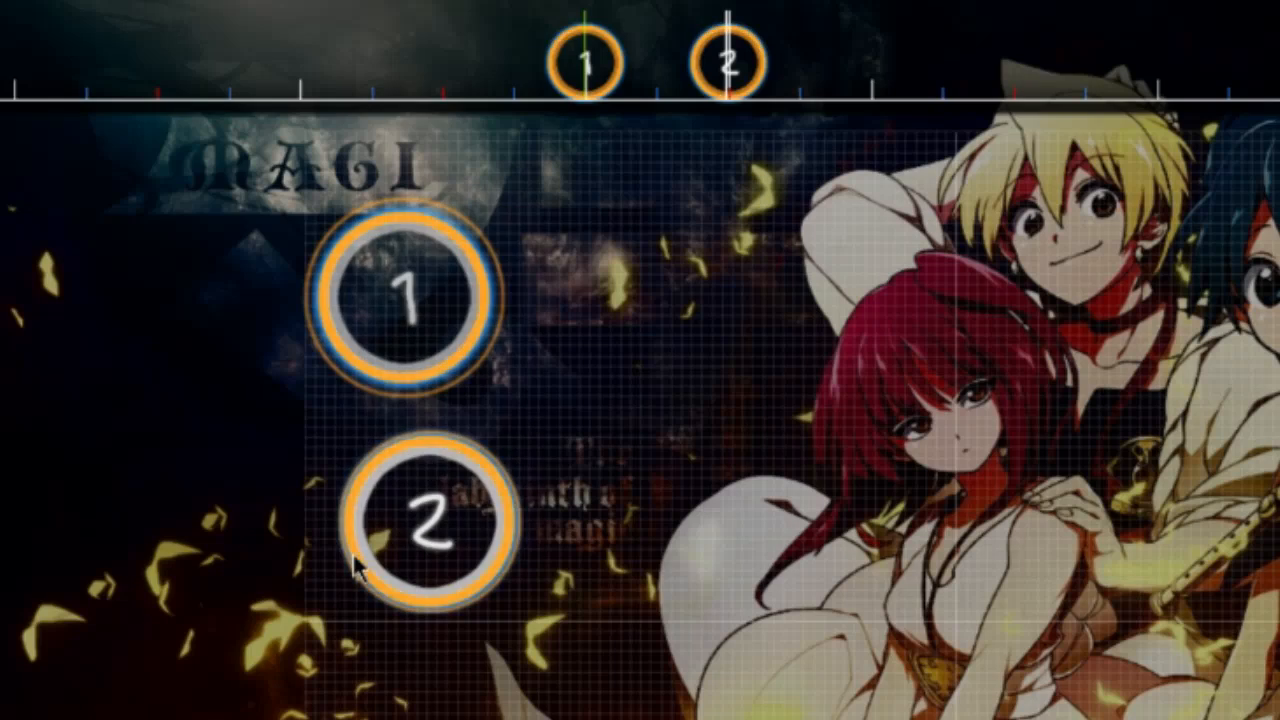
Step: Paste the copied pair of circles two beats after the first and rotate it 120° clockwise about the playfield centre
{"action": "scroll", "coordinate": [354, 563], "scroll_direction": "down", "scroll_amount": 1}
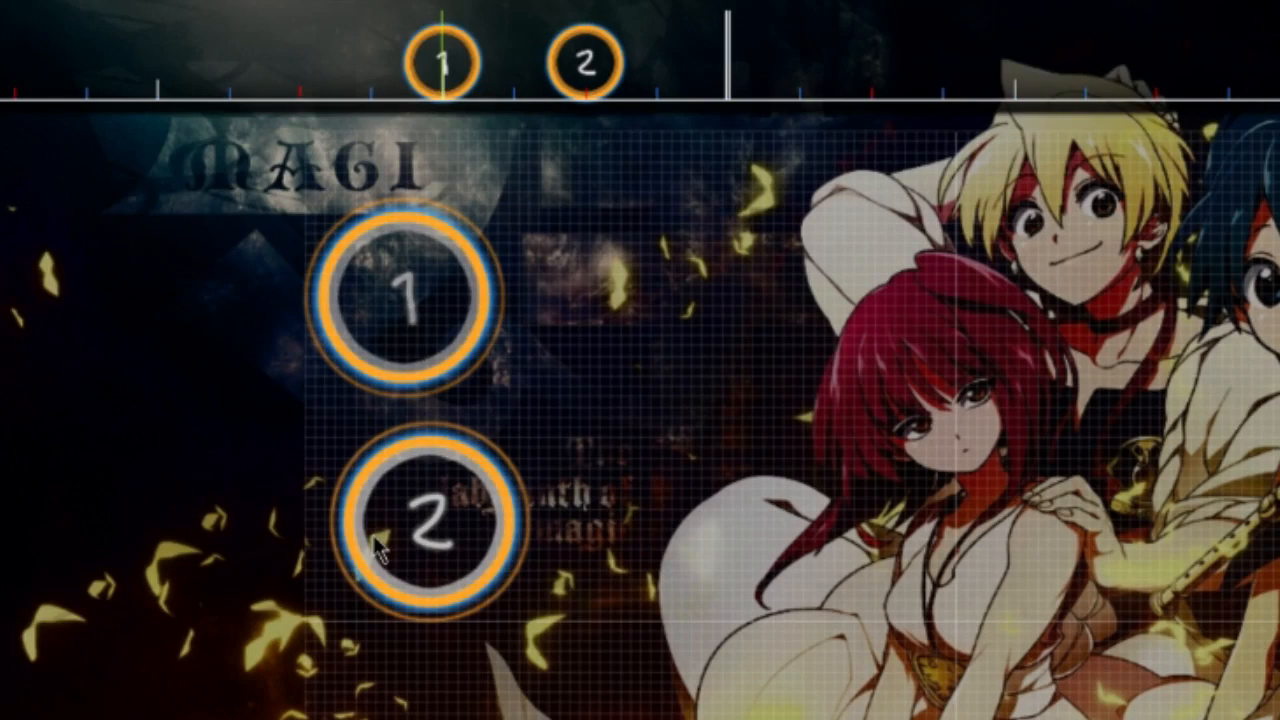
{"action": "key", "text": "ctrl+v"}
{"action": "key", "text": "ctrl+shift+r"}
{"action": "type", "text": "120"}
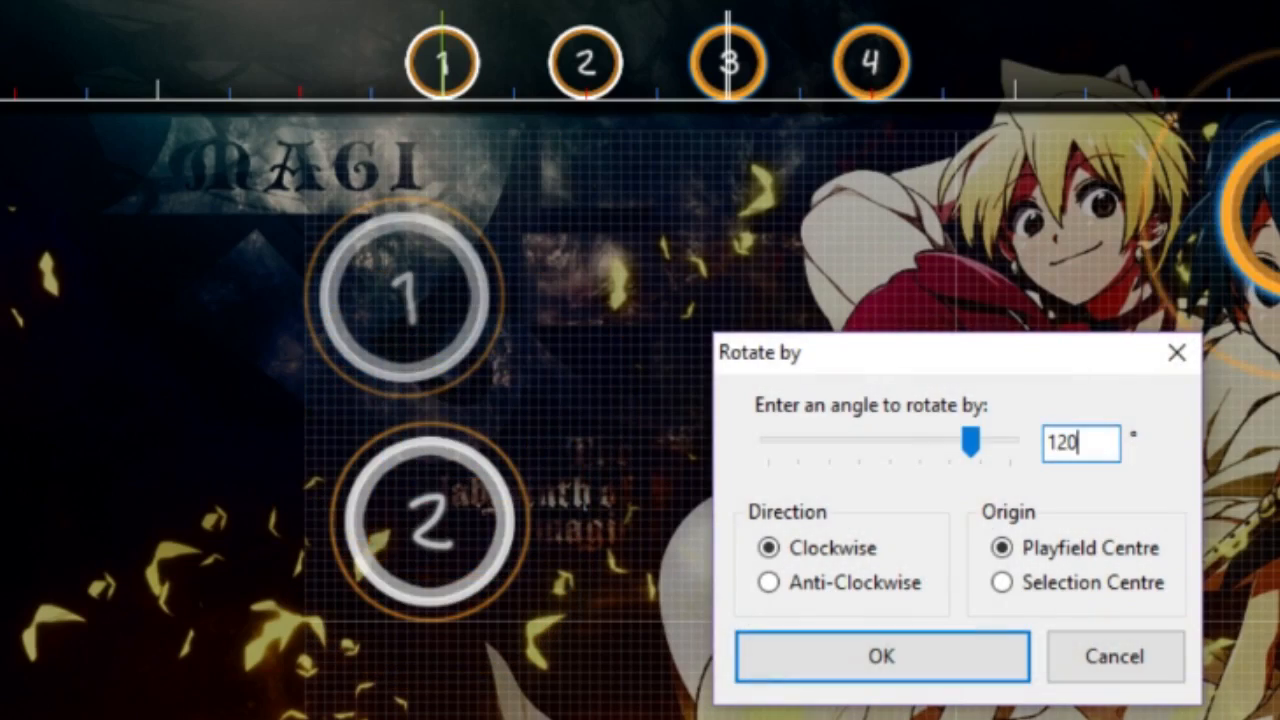
{"action": "left_click", "coordinate": [806, 668]}
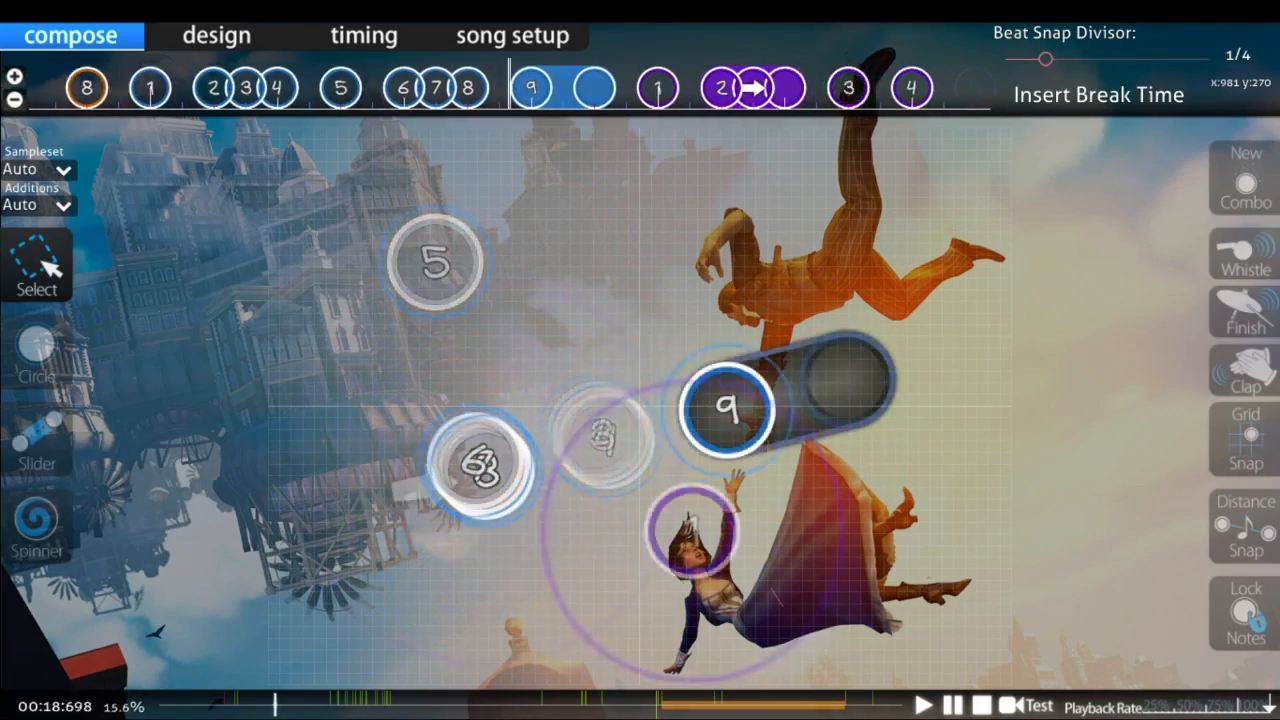
Step: Select all the notes in the beatmap and delete them
{"action": "key", "text": "ctrl+a"}
{"action": "key", "text": "space"}
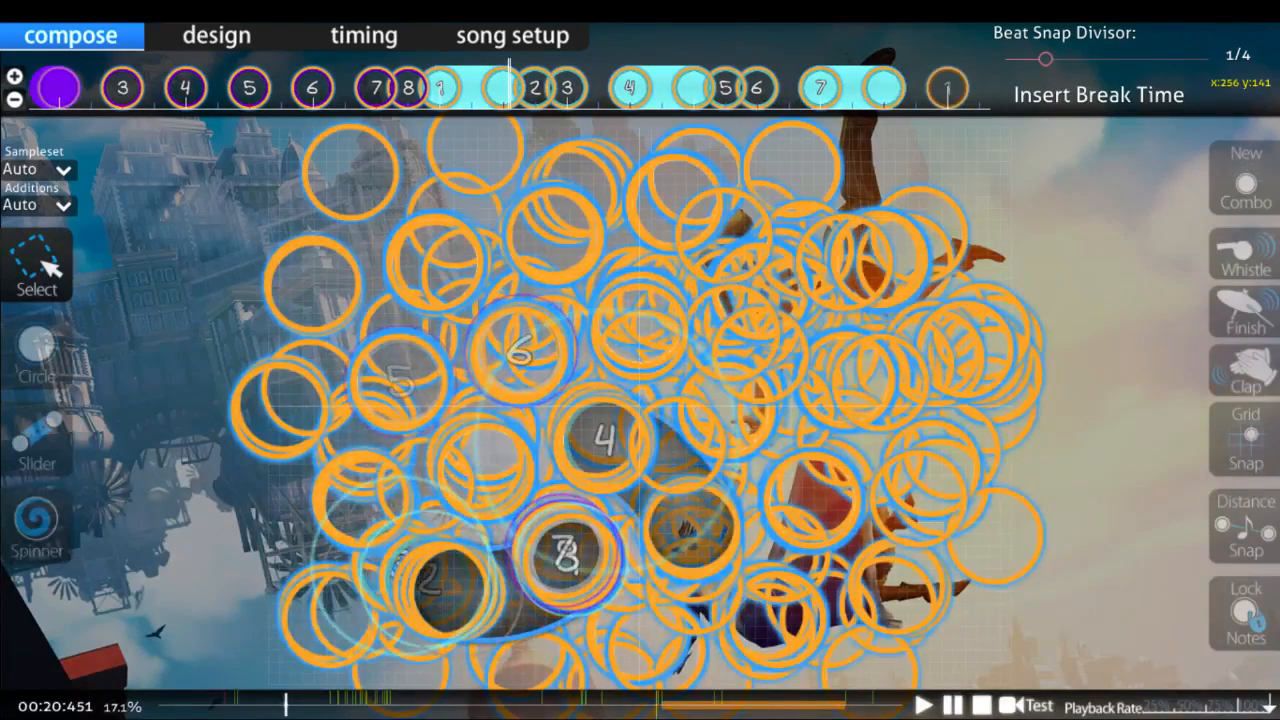
{"action": "key", "text": "Delete"}
Step: Place two short consecutive sliders in the upper part of the playfield, both running down and slightly left
{"action": "key", "text": "3"}
{"action": "left_click", "coordinate": [410, 227]}
{"action": "right_click", "coordinate": [397, 353]}
{"action": "scroll", "coordinate": [449, 343], "scroll_direction": "down", "scroll_amount": 4}
{"action": "left_click", "coordinate": [631, 250]}
{"action": "right_click", "coordinate": [582, 352]}
Step: Add a third, longer slider with a bend to the right of the first two, and adjust its lower part downward
{"action": "scroll", "coordinate": [714, 357], "scroll_direction": "down", "scroll_amount": 4}
{"action": "left_click", "coordinate": [855, 290]}
{"action": "left_click", "coordinate": [764, 300]}
{"action": "right_click", "coordinate": [731, 511]}
{"action": "key", "text": "1"}
{"action": "left_click_drag", "start_coordinate": [724, 400], "coordinate": [711, 519]}
{"action": "left_click", "coordinate": [888, 337]}
{"action": "scroll", "coordinate": [888, 337], "scroll_direction": "up", "scroll_amount": 4}
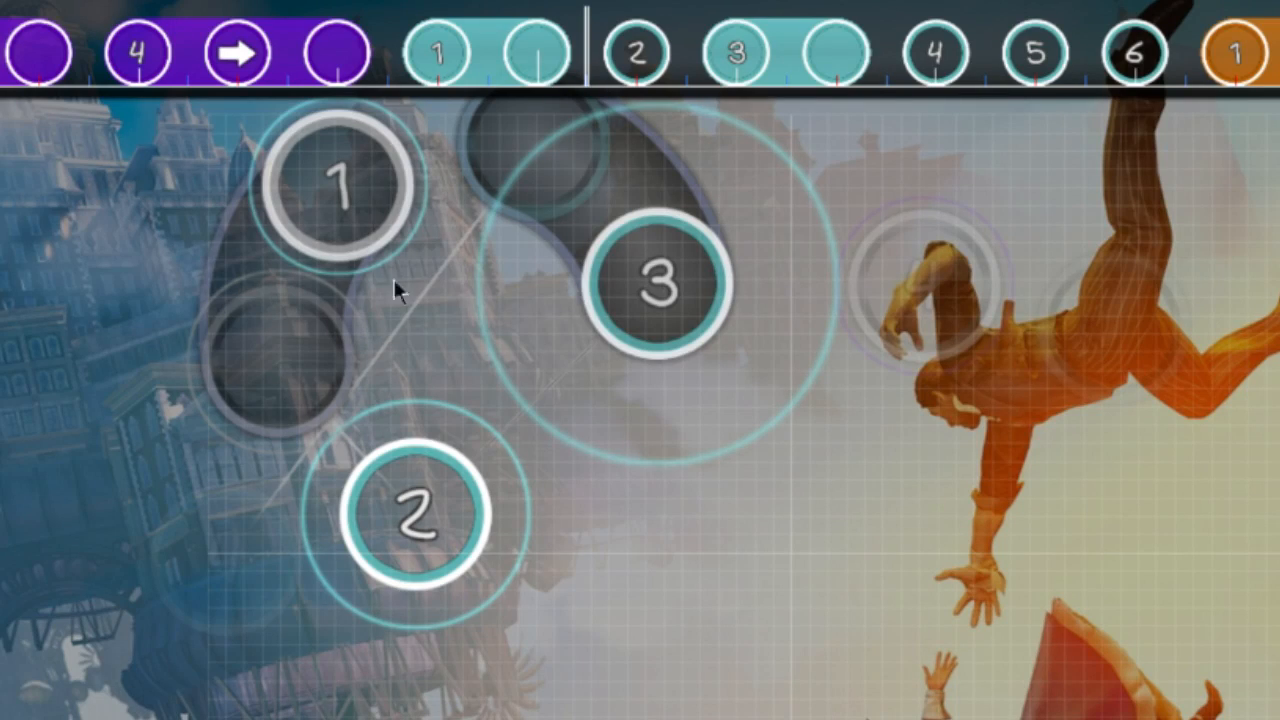
Step: Rotate the first teal slider by 120° and line it up directly over slider 3
{"action": "left_click", "coordinate": [345, 280]}
{"action": "key", "text": "ctrl+shift+r"}
{"action": "type", "text": "120"}
{"action": "key", "text": "Return"}
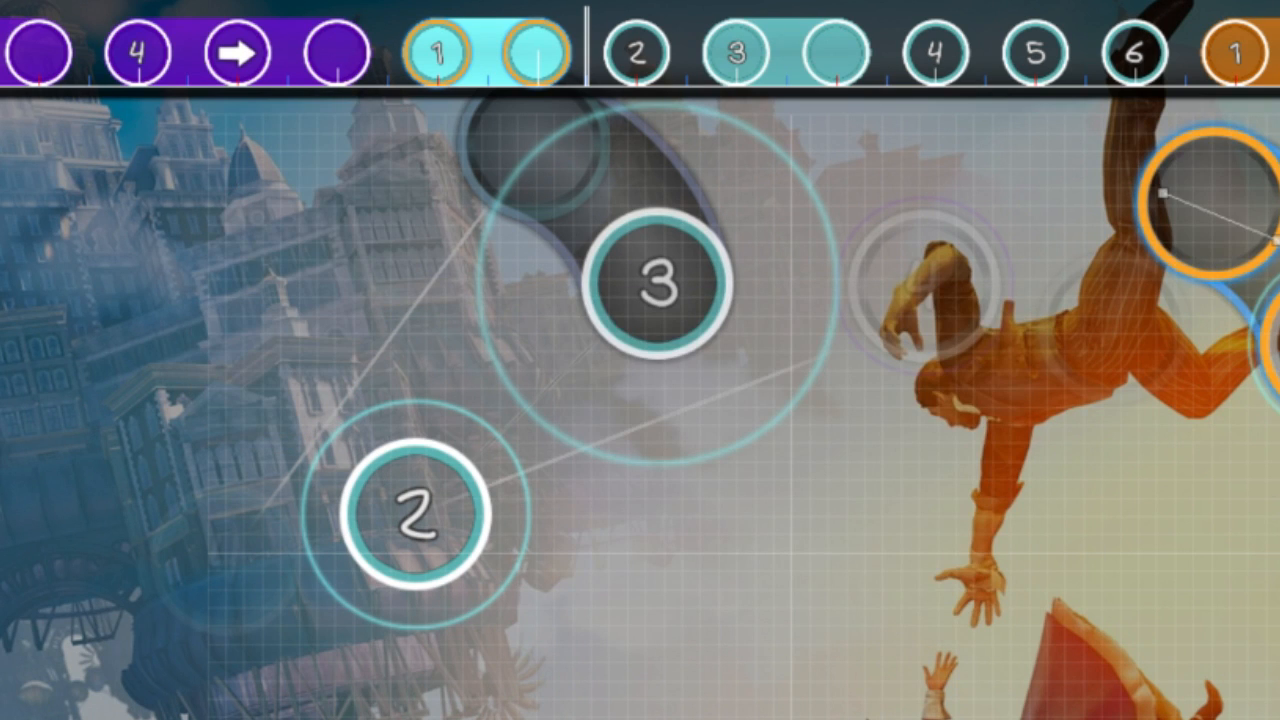
{"action": "left_click_drag", "start_coordinate": [1031, 224], "coordinate": [633, 230]}
{"action": "left_click", "coordinate": [1245, 248]}
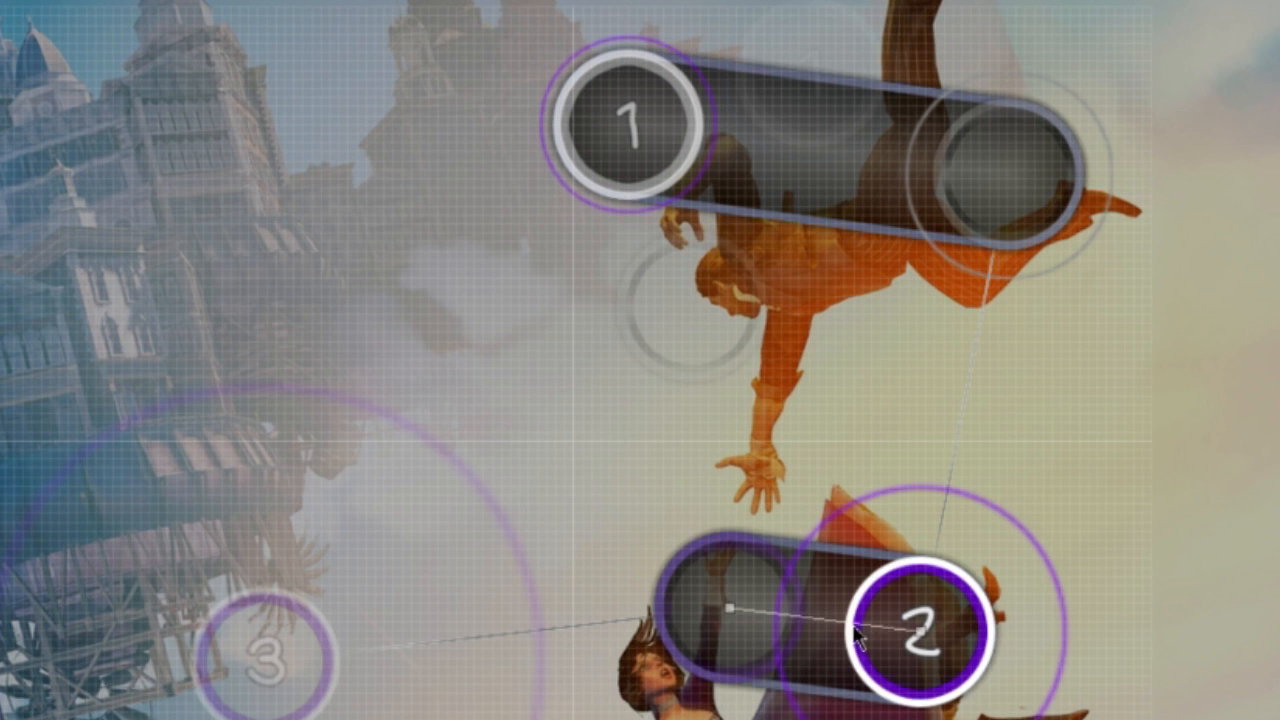
Step: Scale the lower purple slider's spacing by 2 about the playfield centre, reverse it and move it up to slider 1's head
{"action": "left_click_drag", "start_coordinate": [857, 632], "coordinate": [551, 459]}
{"action": "key", "text": "ctrl+shift+s"}
{"action": "type", "text": "2"}
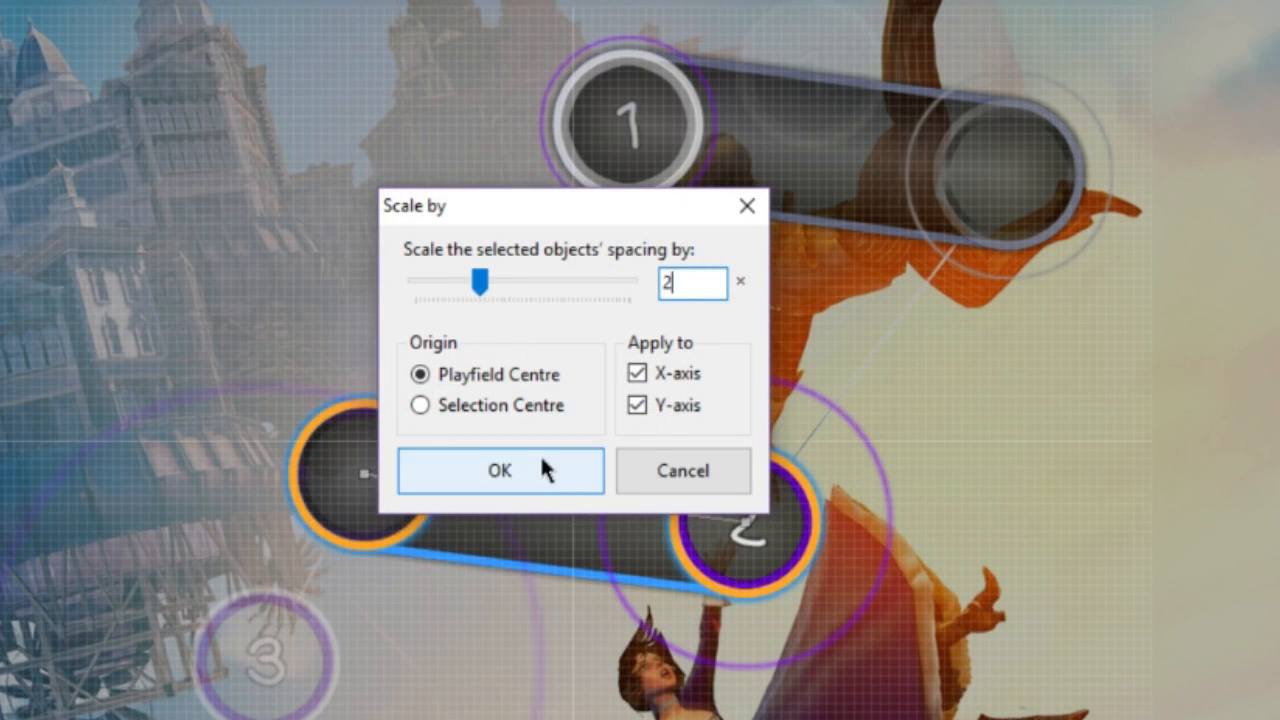
{"action": "left_click", "coordinate": [541, 460]}
{"action": "key", "text": "ctrl+g"}
{"action": "left_click_drag", "start_coordinate": [428, 484], "coordinate": [688, 135]}
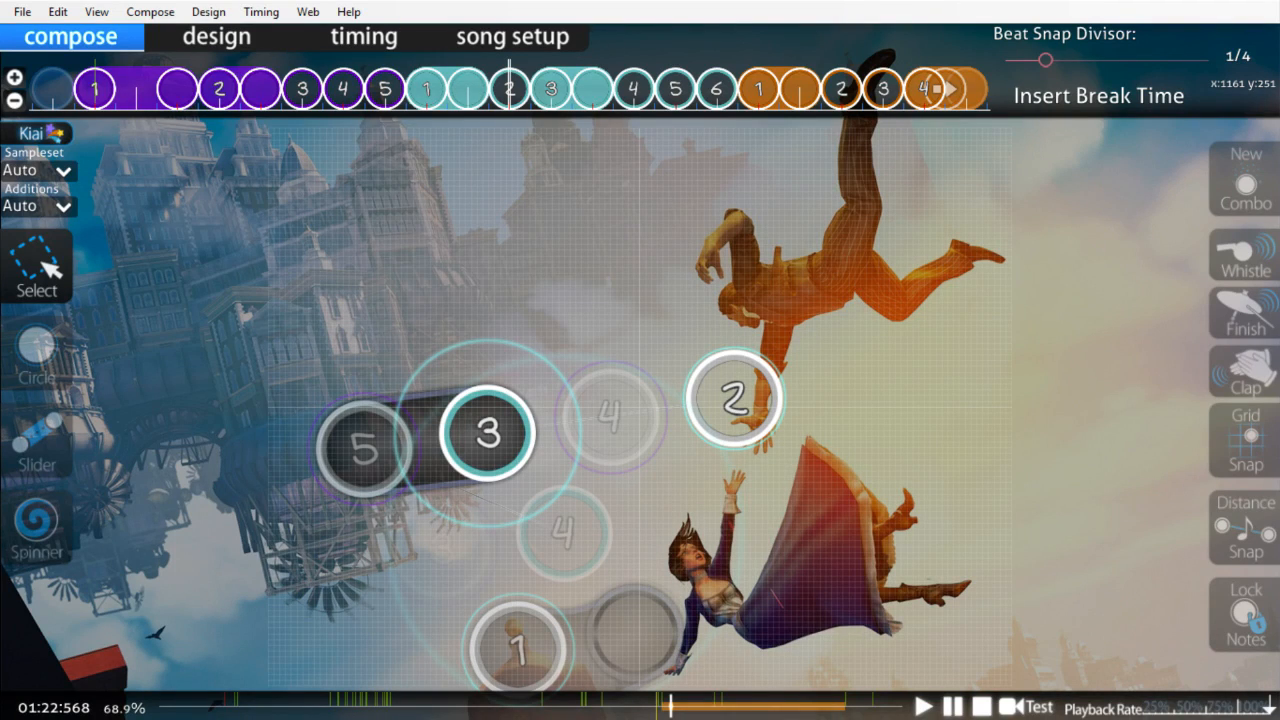
Step: Select the timeline notes from purple slider 2 through teal circle 6
{"action": "left_click_drag", "start_coordinate": [230, 75], "coordinate": [727, 105]}
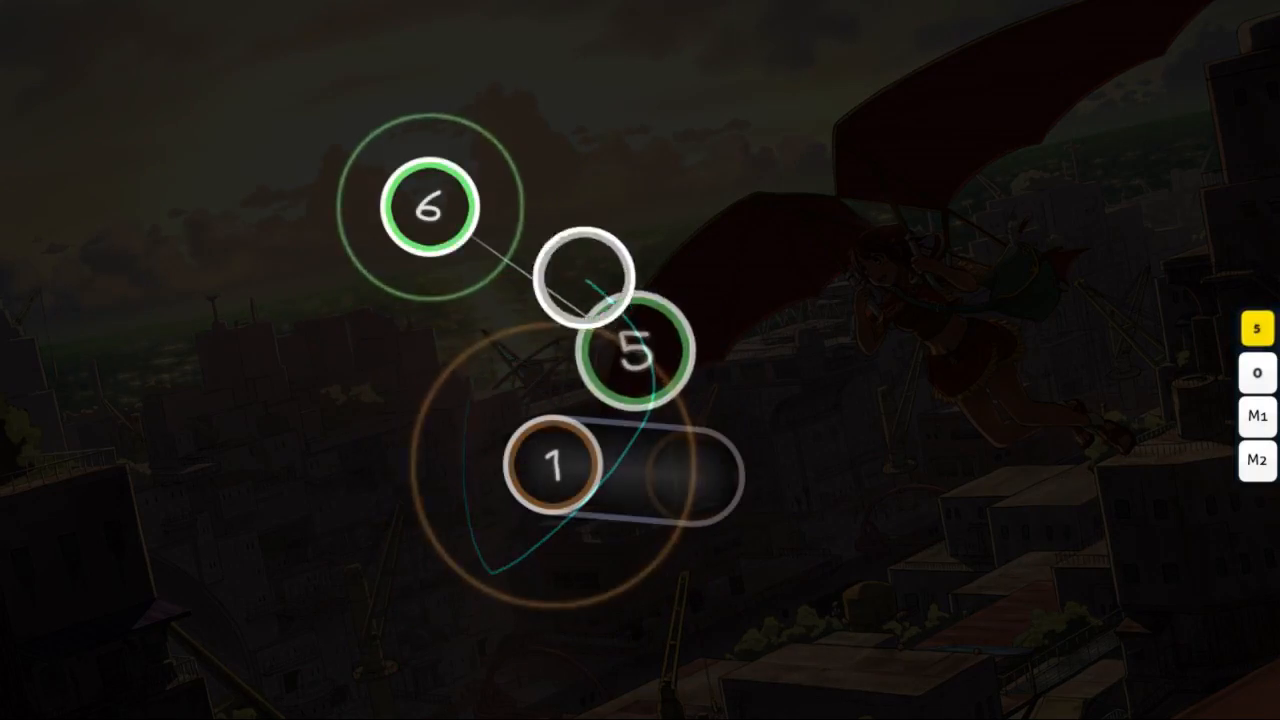
{"action": "key", "text": "z"}
{"action": "key", "text": "z"}
{"action": "key", "text": "z"}
{"action": "key", "text": "z"}
{"action": "key", "text": "z"}
{"action": "key", "text": "z"}
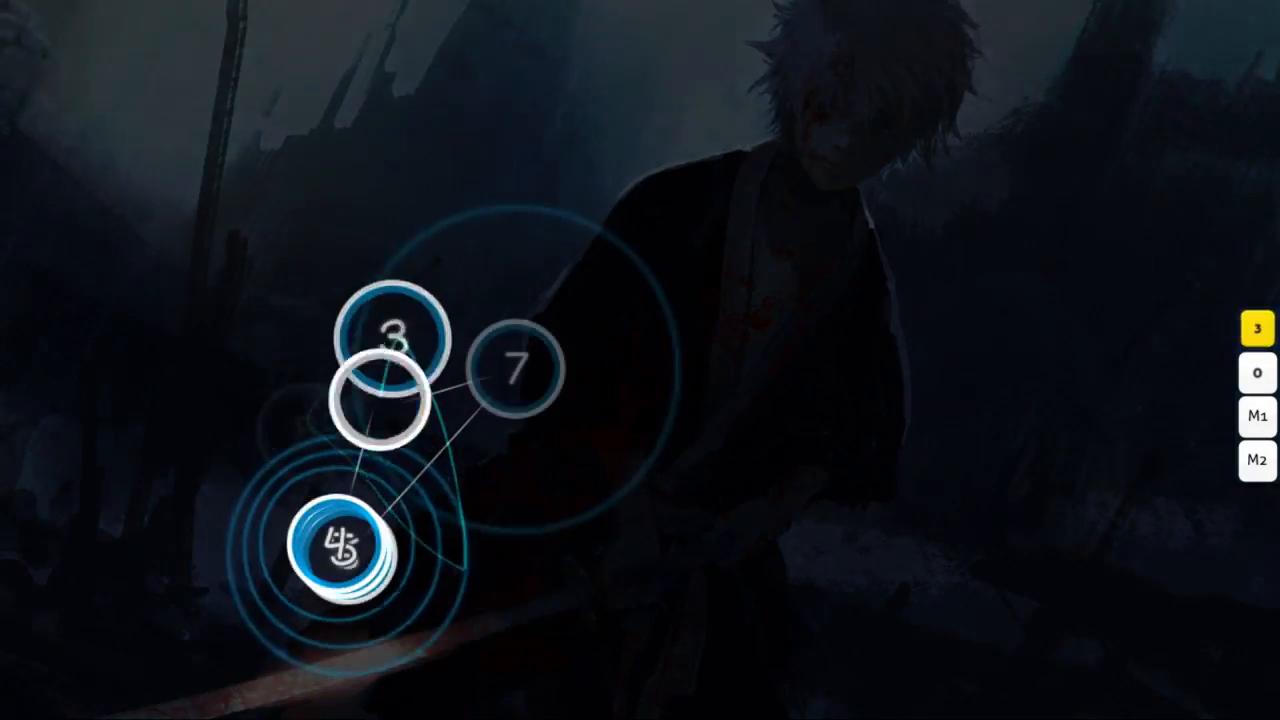
{"action": "key", "text": "z"}
{"action": "key", "text": "z"}
{"action": "key", "text": "z"}
{"action": "key", "text": "x"}
{"action": "key", "text": "z"}
{"action": "key", "text": "z"}
{"action": "key", "text": "z"}
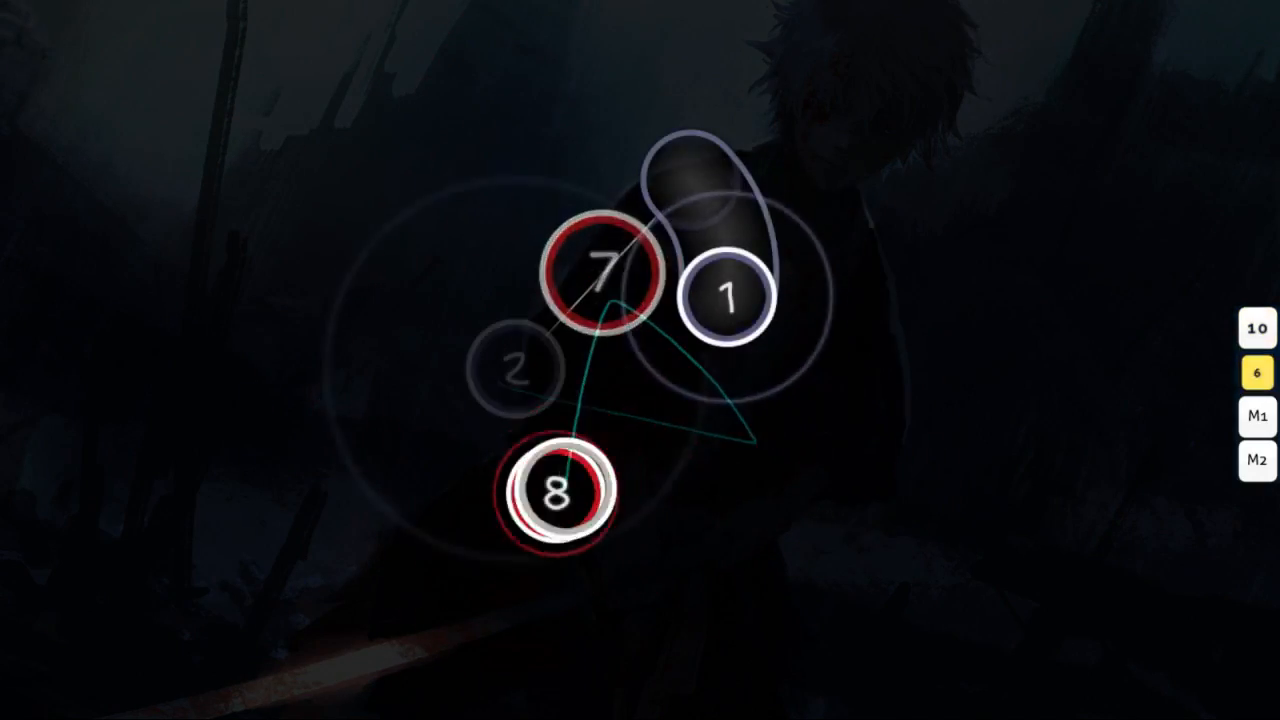
{"action": "key", "text": "z"}
{"action": "key", "text": "z"}
{"action": "key", "text": "z"}
{"action": "key", "text": "x"}
{"action": "key", "text": "z"}
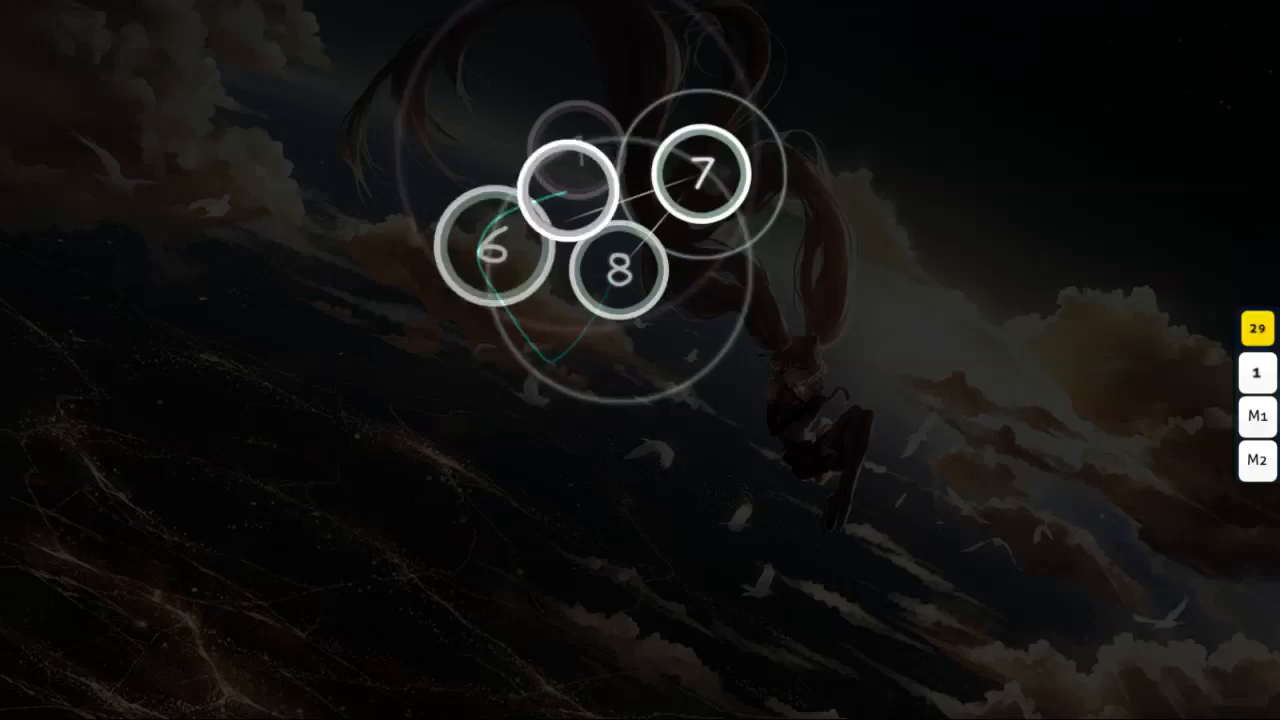
{"action": "key", "text": "z"}
{"action": "key", "text": "z"}
{"action": "key", "text": "z"}
{"action": "key", "text": "z"}
{"action": "key", "text": "z"}
{"action": "key", "text": "z"}
{"action": "key", "text": "z"}
{"action": "key", "text": "z"}
{"action": "key", "text": "z"}
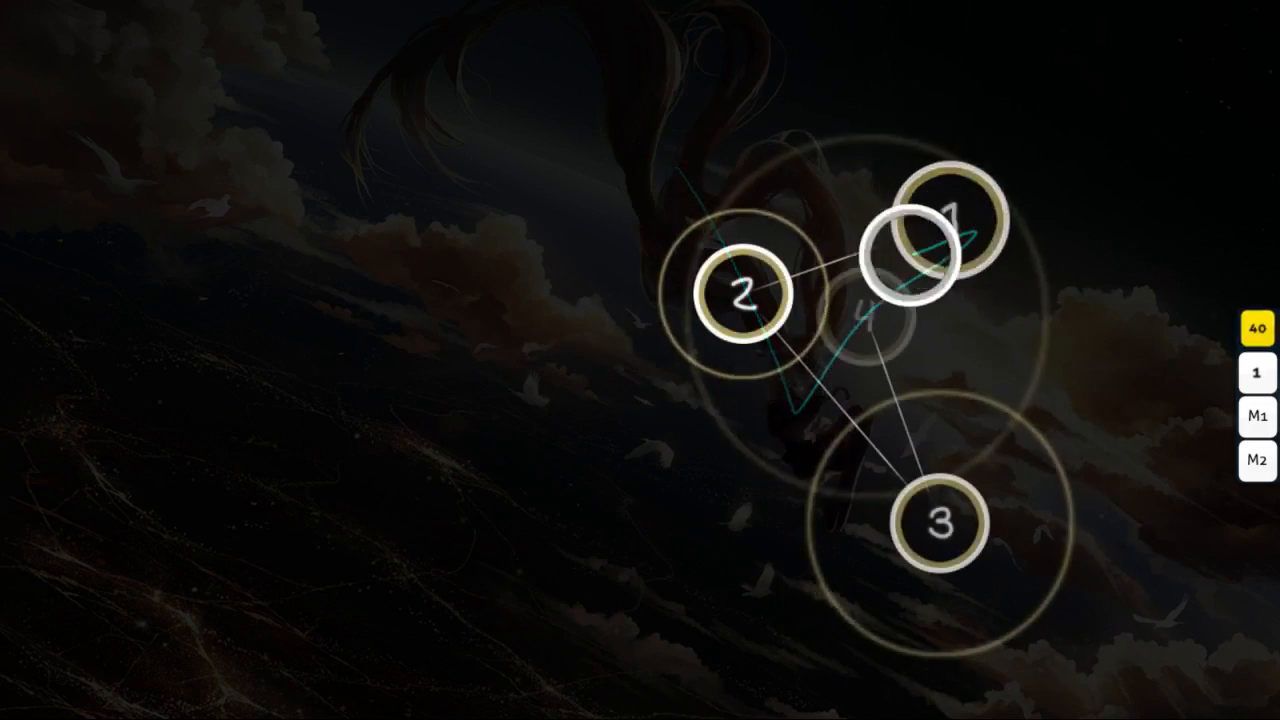
{"action": "key", "text": "z"}
{"action": "key", "text": "z"}
{"action": "key", "text": "z"}
{"action": "key", "text": "x"}
{"action": "key", "text": "x"}
{"action": "key", "text": "x"}
{"action": "key", "text": "x"}
{"action": "key", "text": "z"}
{"action": "key", "text": "z"}
{"action": "key", "text": "z"}
{"action": "key", "text": "z"}
{"action": "key", "text": "z"}
{"action": "key", "text": "z"}
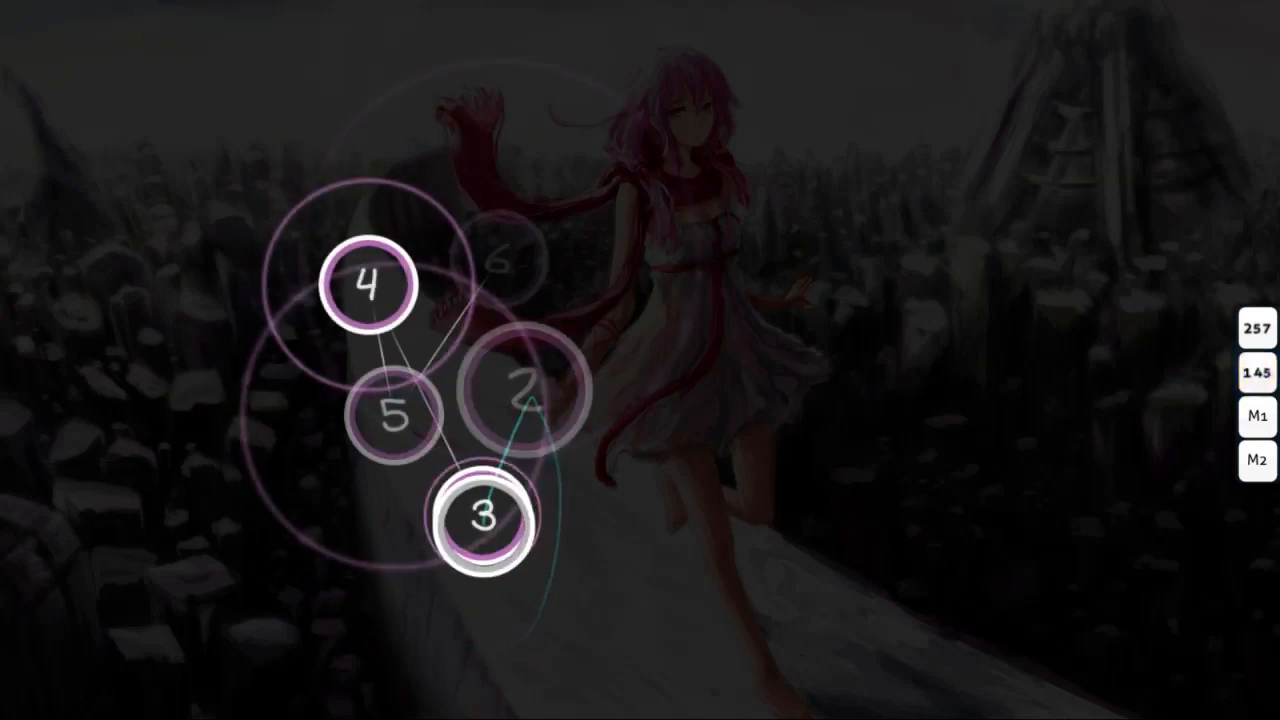
{"action": "key", "text": "x"}
{"action": "key", "text": "x"}
{"action": "key", "text": "x"}
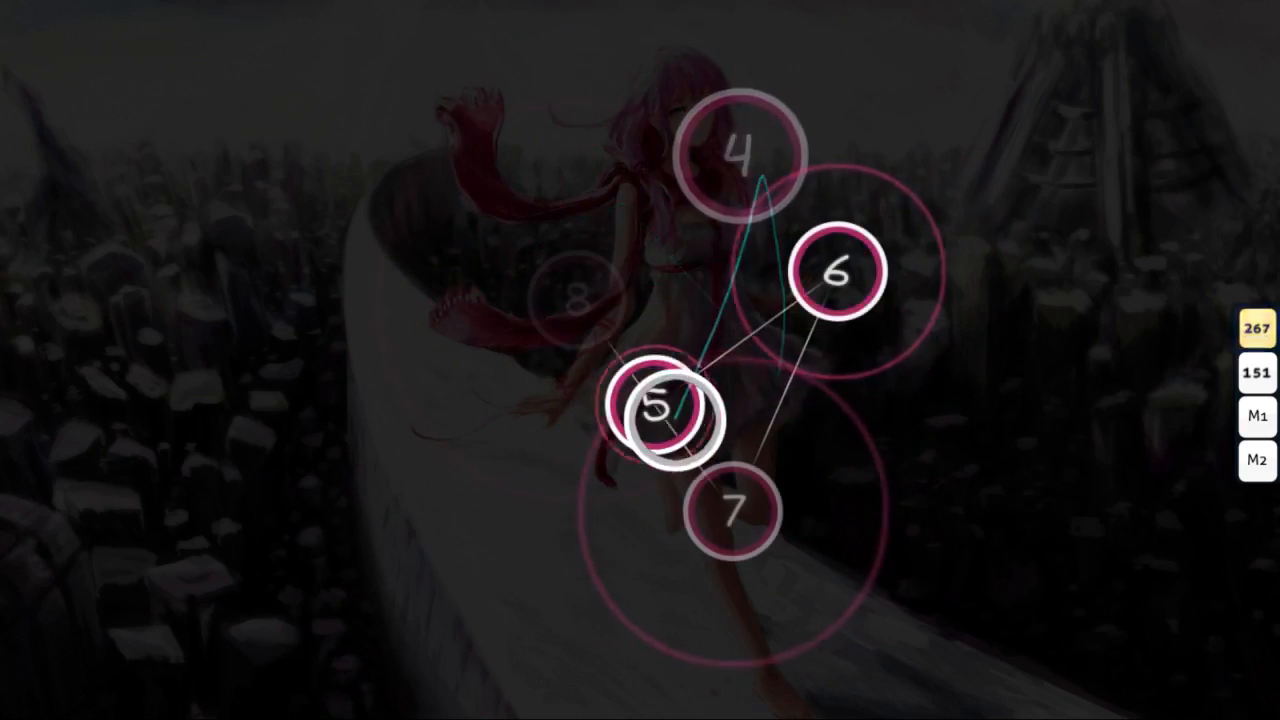
{"action": "key", "text": "z"}
{"action": "key", "text": "z"}
{"action": "key", "text": "z"}
{"action": "key", "text": "z"}
{"action": "key", "text": "z"}
{"action": "key", "text": "z"}
{"action": "key", "text": "z"}
{"action": "key", "text": "z"}
{"action": "key", "text": "z"}
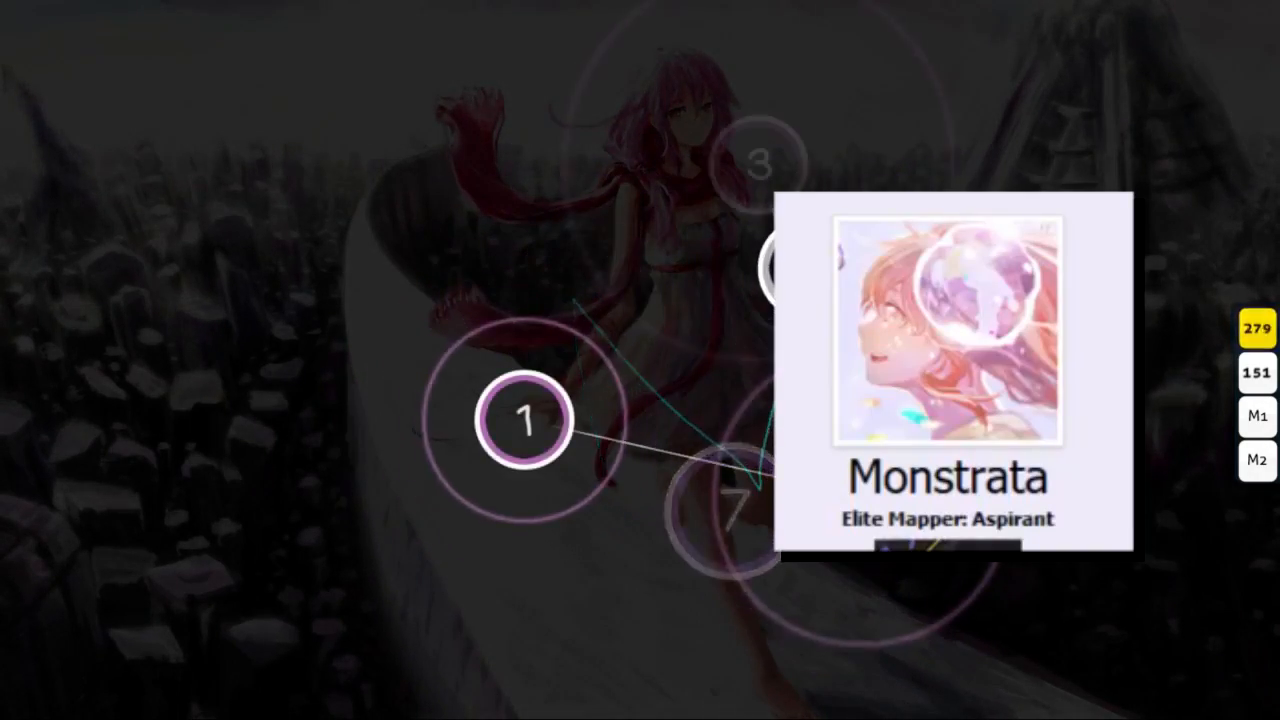
{"action": "key", "text": "z"}
{"action": "key", "text": "z"}
{"action": "key", "text": "z"}
{"action": "key", "text": "z"}
{"action": "key", "text": "z"}
{"action": "key", "text": "z"}
{"action": "key", "text": "x"}
{"action": "key", "text": "x"}
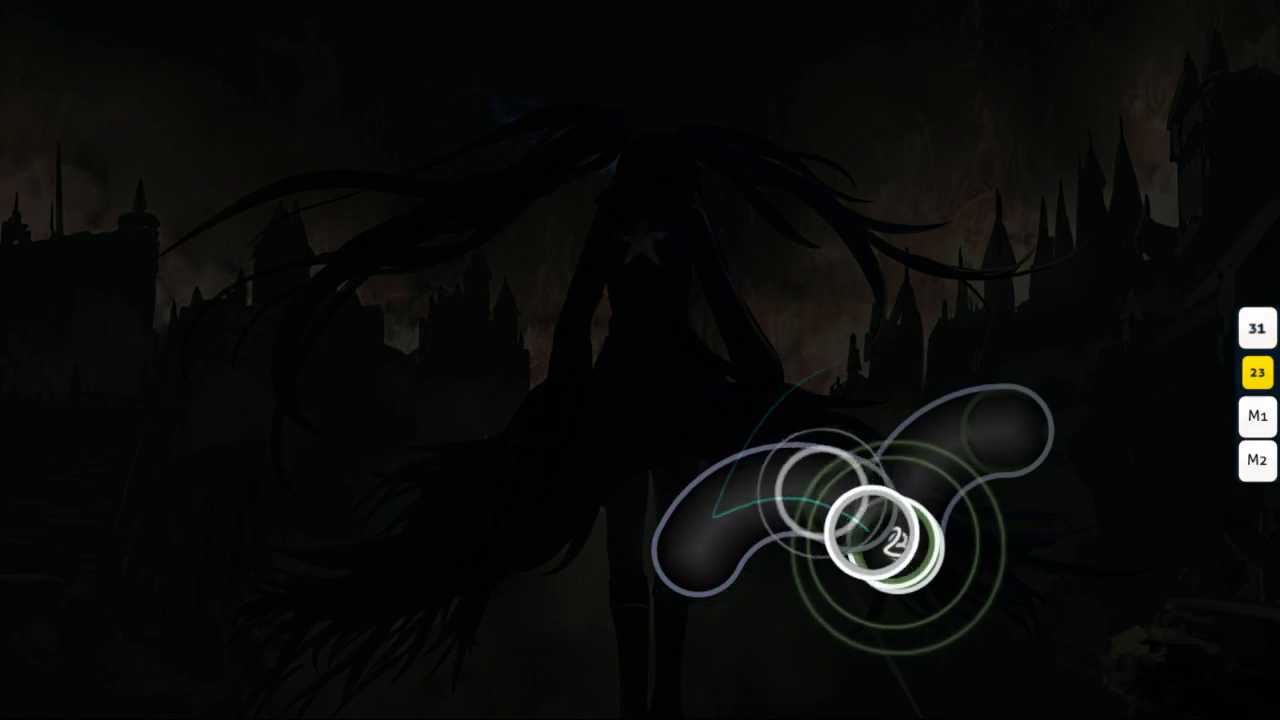
{"action": "key", "text": "z"}
{"action": "key", "text": "x"}
{"action": "key", "text": "z"}
{"action": "key", "text": "z"}
{"action": "key", "text": "z"}
{"action": "key", "text": "x"}
{"action": "key", "text": "x"}
{"action": "key", "text": "z"}
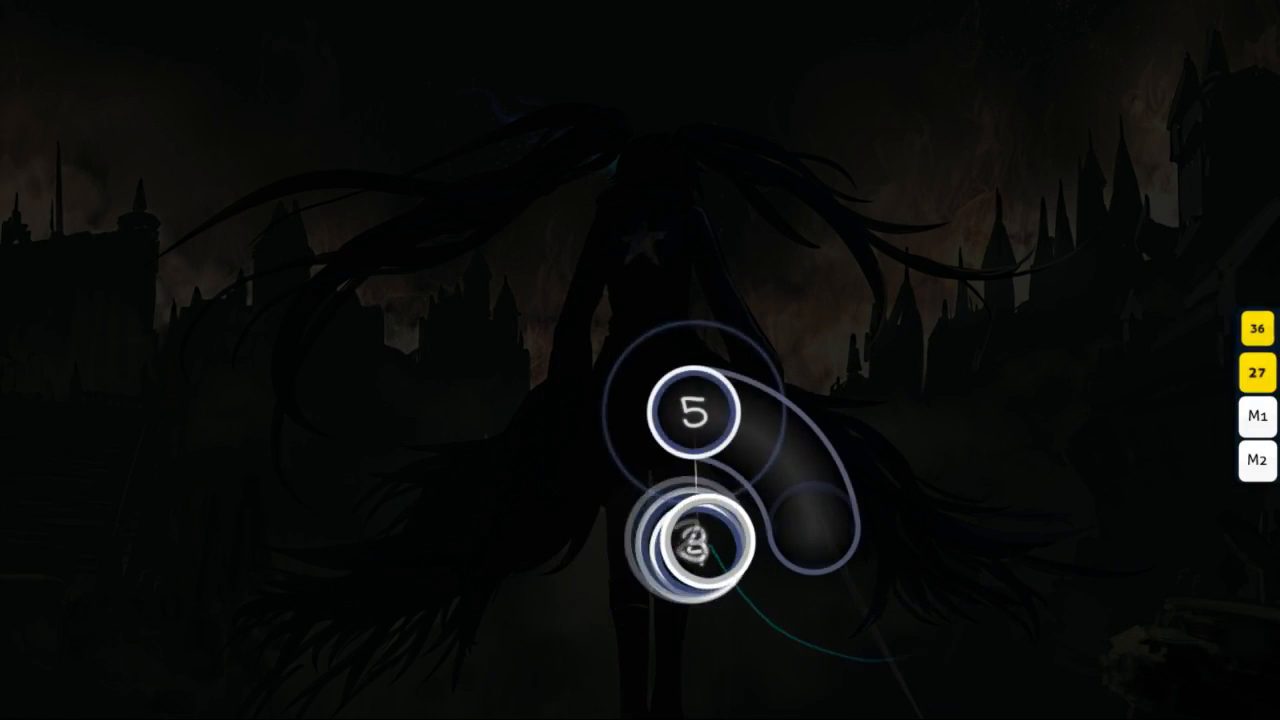
{"action": "key", "text": "z"}
{"action": "key", "text": "x"}
{"action": "key", "text": "z"}
{"action": "key", "text": "x"}
{"action": "key", "text": "z"}
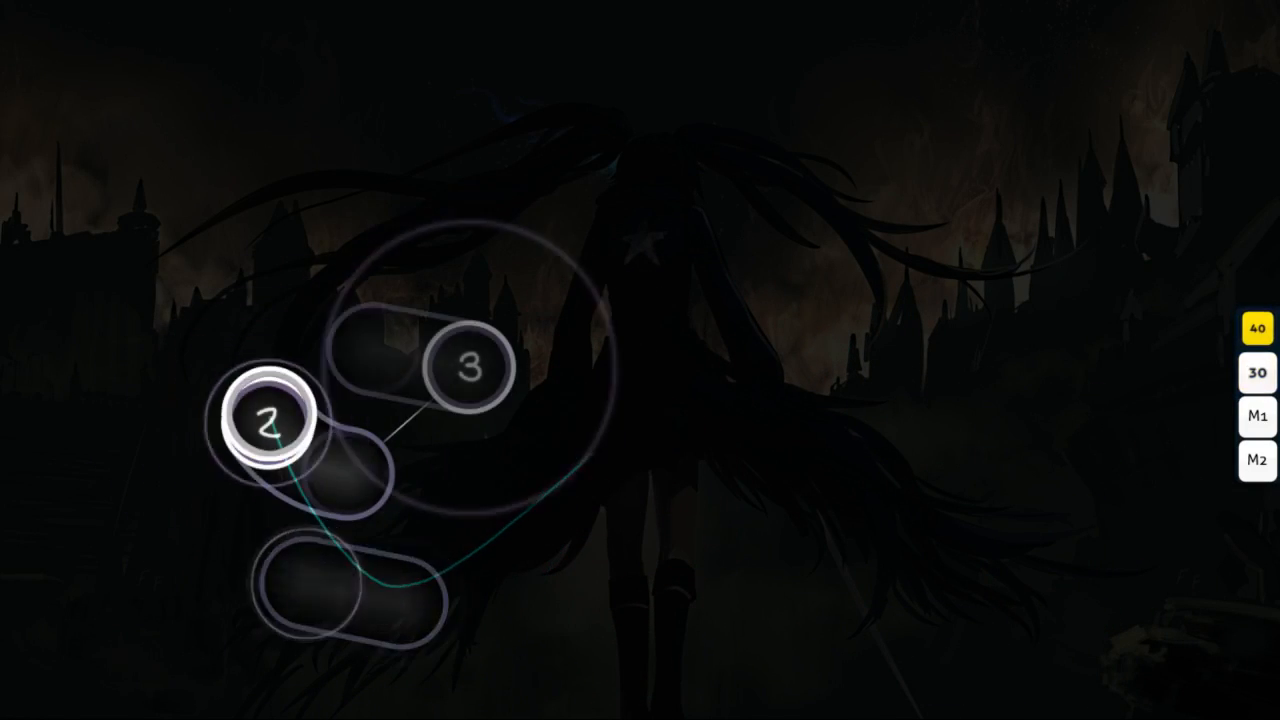
{"action": "key", "text": "z"}
{"action": "key", "text": "x"}
{"action": "key", "text": "z"}
{"action": "key", "text": "x"}
{"action": "key", "text": "x"}
{"action": "key", "text": "z"}
{"action": "key", "text": "x"}
{"action": "key", "text": "z"}
{"action": "key", "text": "x"}
{"action": "key", "text": "z"}
{"action": "key", "text": "x"}
{"action": "key", "text": "z"}
{"action": "key", "text": "x"}
{"action": "key", "text": "z"}
{"action": "key", "text": "x"}
{"action": "key", "text": "z"}
{"action": "key", "text": "x"}
{"action": "key", "text": "z"}
{"action": "key", "text": "x"}
{"action": "key", "text": "z"}
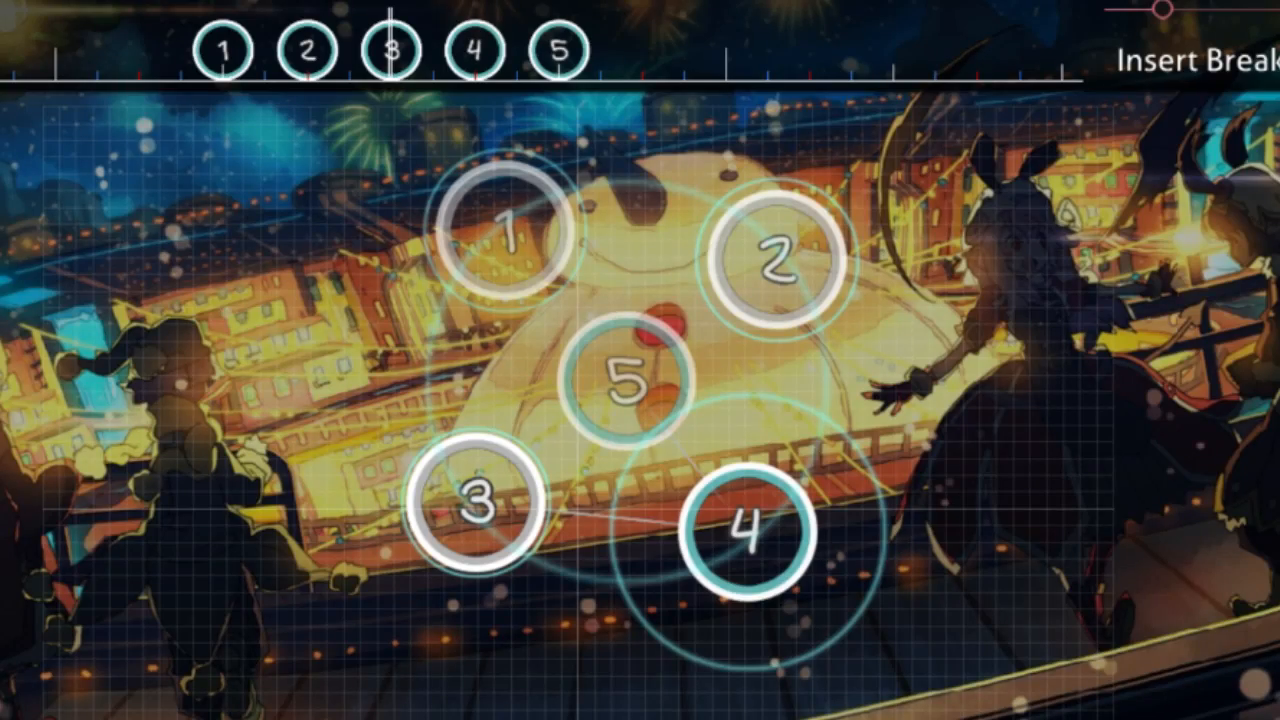
Step: Delete circles 3, 4 and 5, and paste a copy of the remaining two circles straight after them
{"action": "left_click_drag", "start_coordinate": [928, 603], "coordinate": [450, 345]}
{"action": "key", "text": "Delete"}
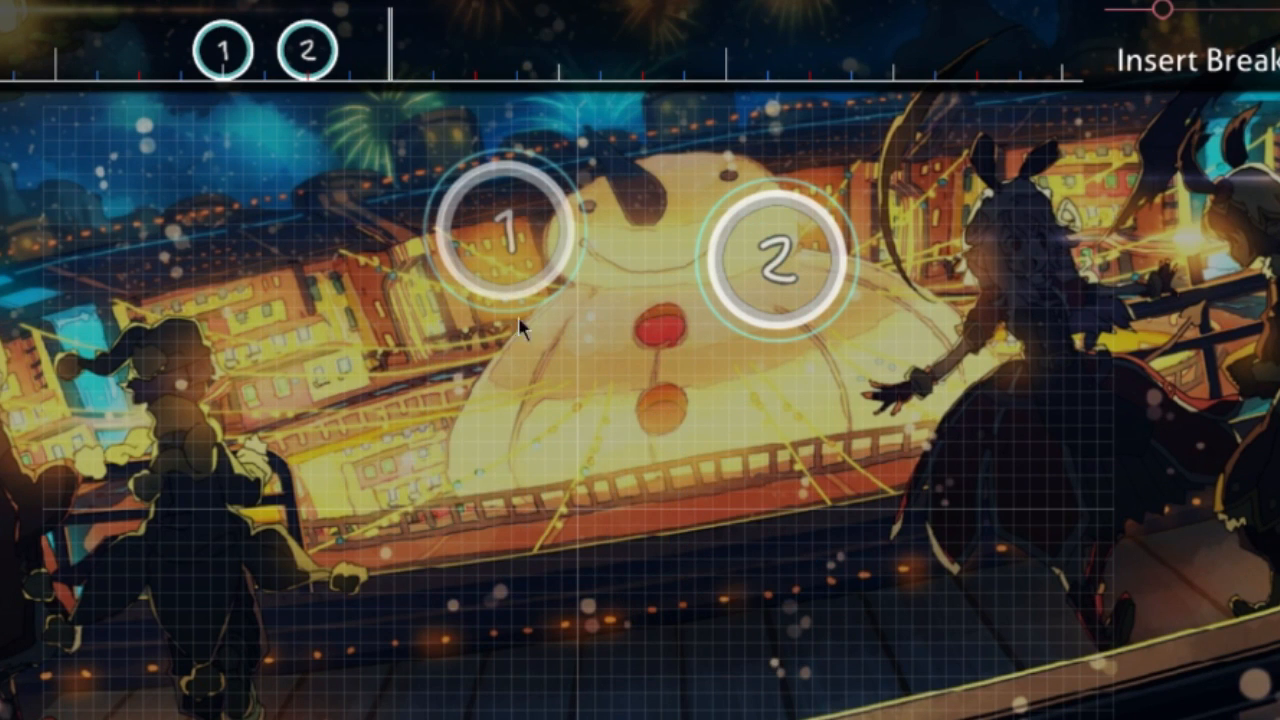
{"action": "left_click_drag", "start_coordinate": [385, 140], "coordinate": [952, 390]}
{"action": "key", "text": "ctrl+c"}
{"action": "key", "text": "ctrl+v"}
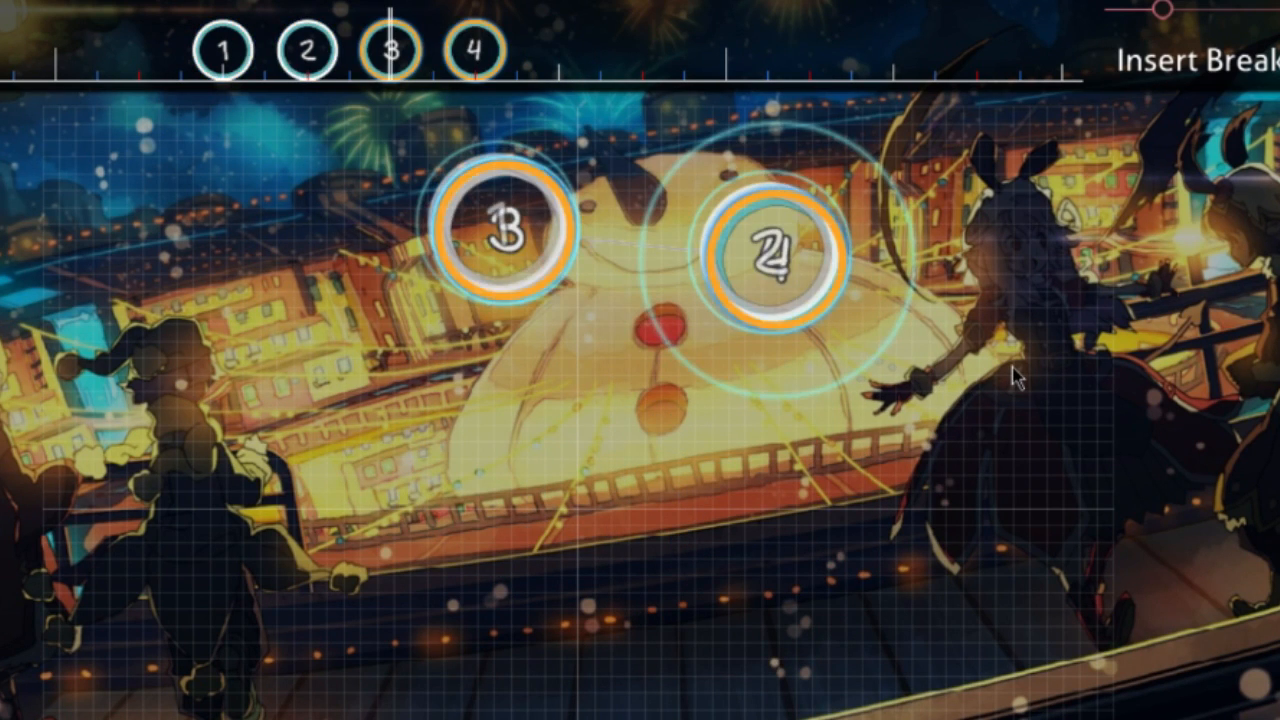
Step: Rotate the pasted pair about the playfield centre so it forms the lower side of a square with circles 1 and 2
{"action": "key", "text": "ctrl+shift+r"}
{"action": "key", "text": "Return"}
{"action": "key", "text": "ctrl+g"}
Step: Copy circle 1 and paste it after circle 4 on the timeline
{"action": "left_click_drag", "start_coordinate": [843, 455], "coordinate": [500, 254]}
{"action": "key", "text": "ctrl+c"}
{"action": "scroll", "coordinate": [765, 282], "scroll_direction": "down", "scroll_amount": 2}
{"action": "key", "text": "ctrl+v"}
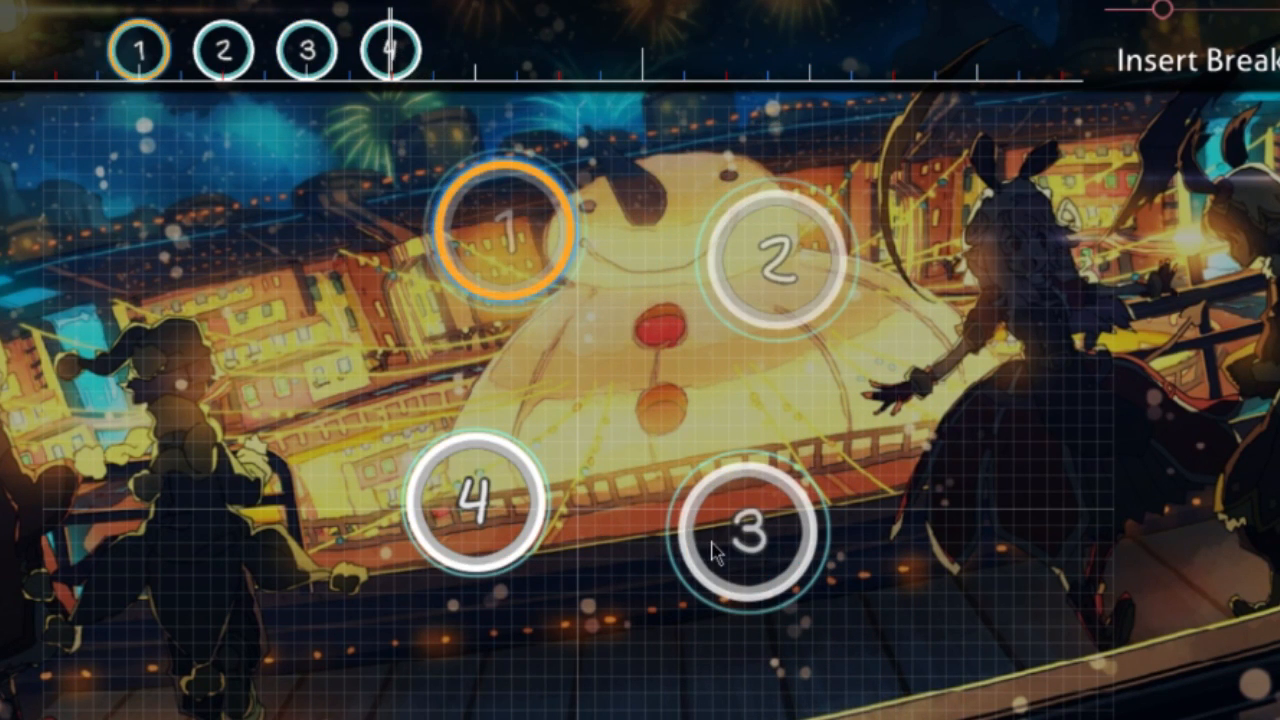
{"action": "scroll", "coordinate": [711, 540], "scroll_direction": "down", "scroll_amount": 2}
{"action": "key", "text": "ctrl+v"}
Step: Scale the spacing by 0.5 to place circle 5 in the middle of the square, and delete the leftover circle 6
{"action": "key", "text": "ctrl+shift+s"}
{"action": "type", "text": ".5"}
{"action": "left_click", "coordinate": [489, 543]}
{"action": "left_click_drag", "start_coordinate": [518, 370], "coordinate": [490, 237]}
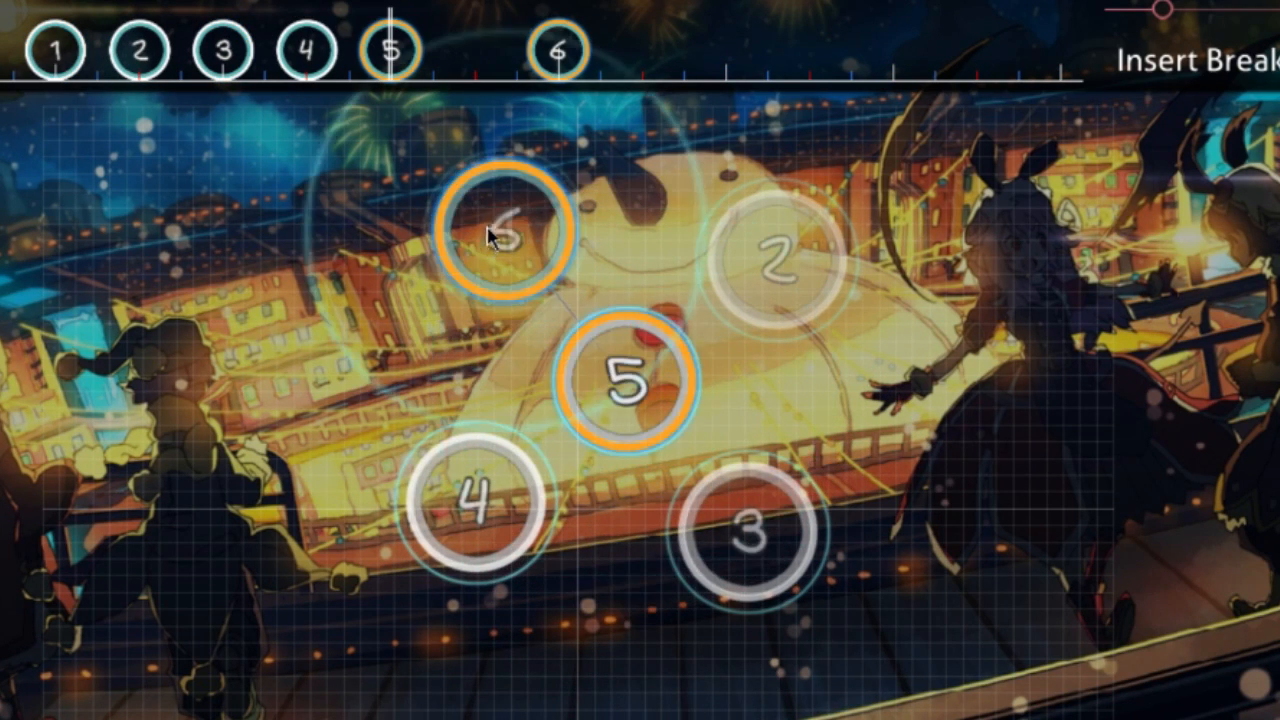
{"action": "right_click", "coordinate": [568, 55]}
{"action": "scroll", "coordinate": [1262, 375], "scroll_direction": "up", "scroll_amount": 3}
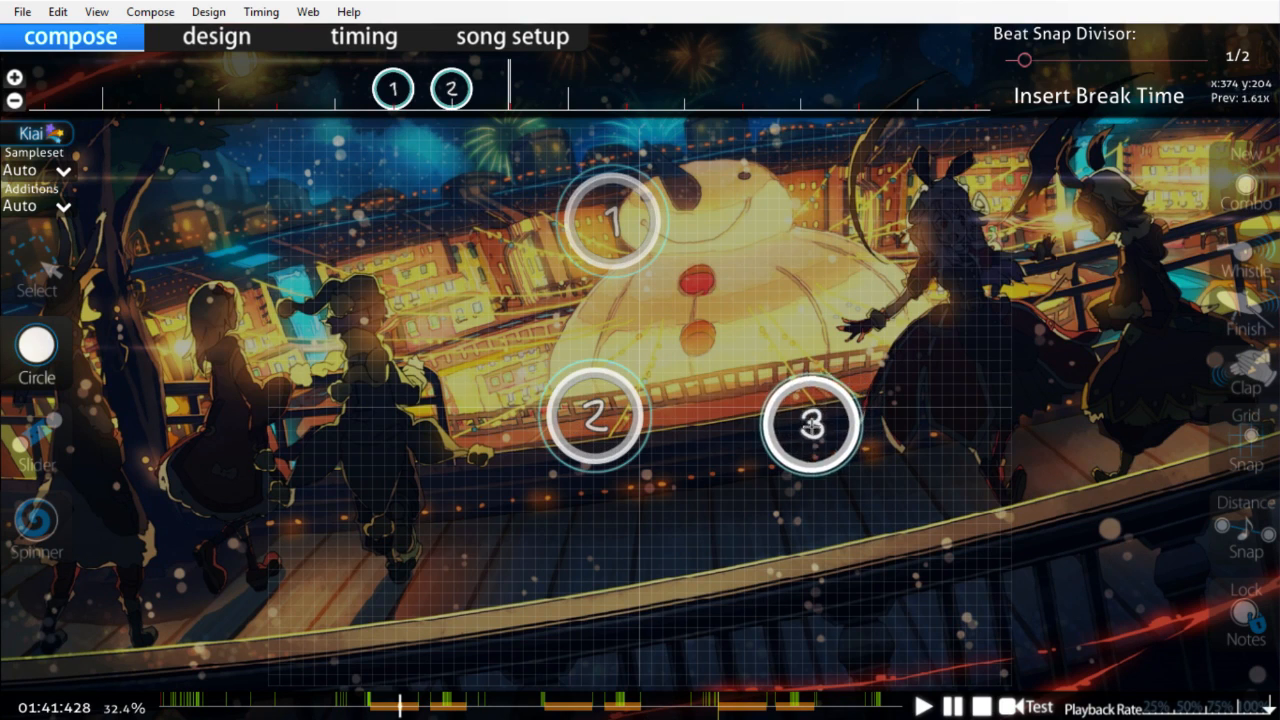
Step: Place circle 3 at the square's lower right corner, and select all five circles of the pattern on the timeline
{"action": "left_click", "coordinate": [811, 425]}
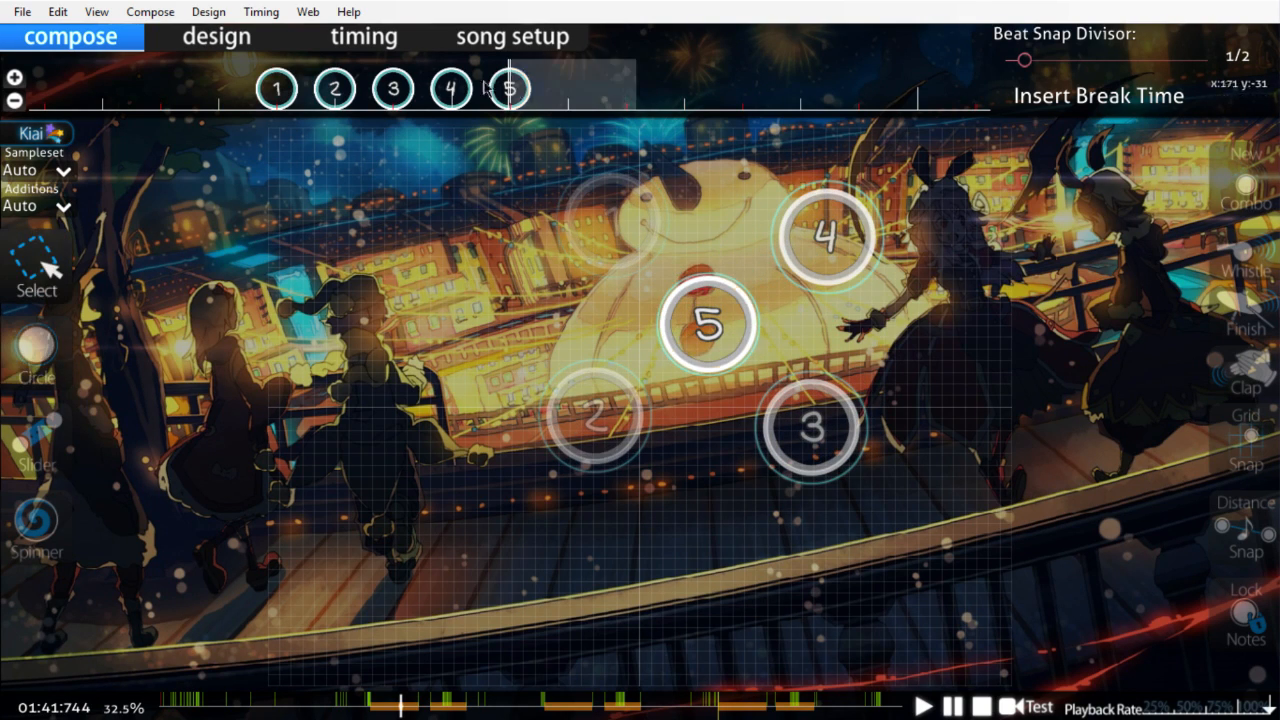
{"action": "left_click_drag", "start_coordinate": [518, 90], "coordinate": [206, 89]}
Step: Generate a four-point polygon of circles with Polygonal Circle Creation, adjusting its distance snap
{"action": "key", "text": "ctrl+shift+d"}
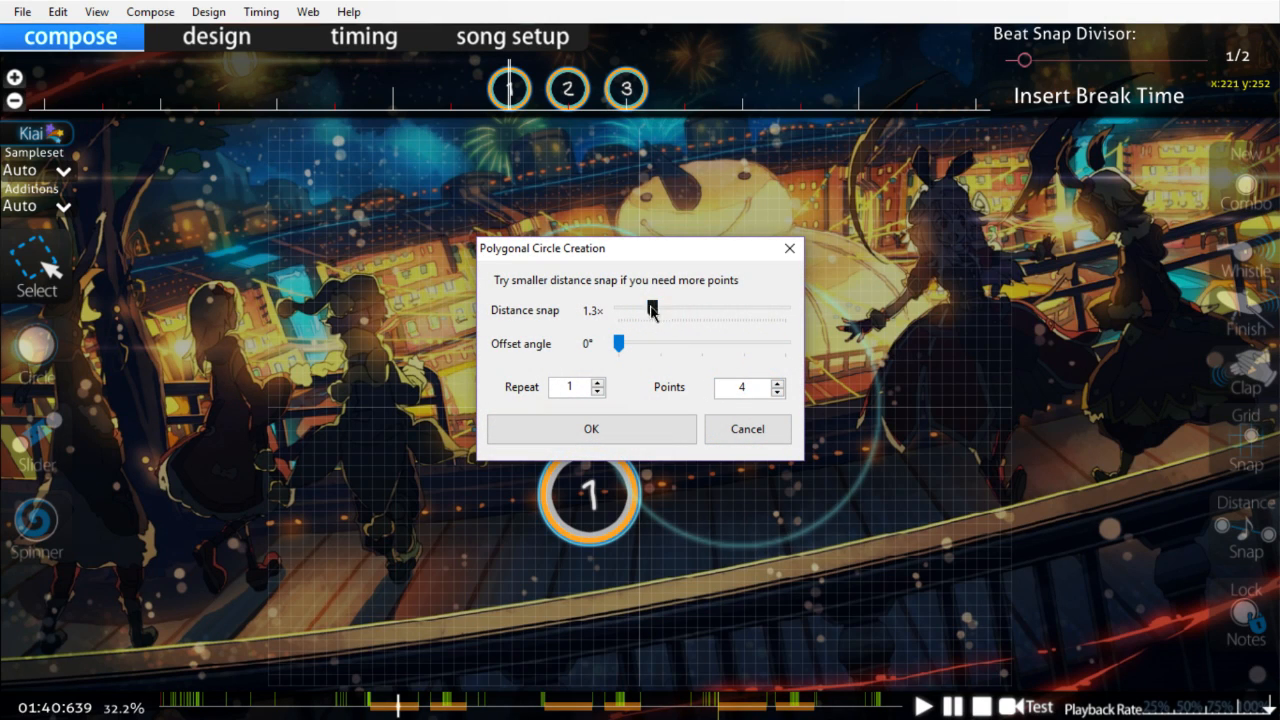
{"action": "left_click_drag", "start_coordinate": [620, 248], "coordinate": [869, 176]}
{"action": "left_click_drag", "start_coordinate": [867, 271], "coordinate": [897, 271]}
{"action": "left_click", "coordinate": [882, 360]}
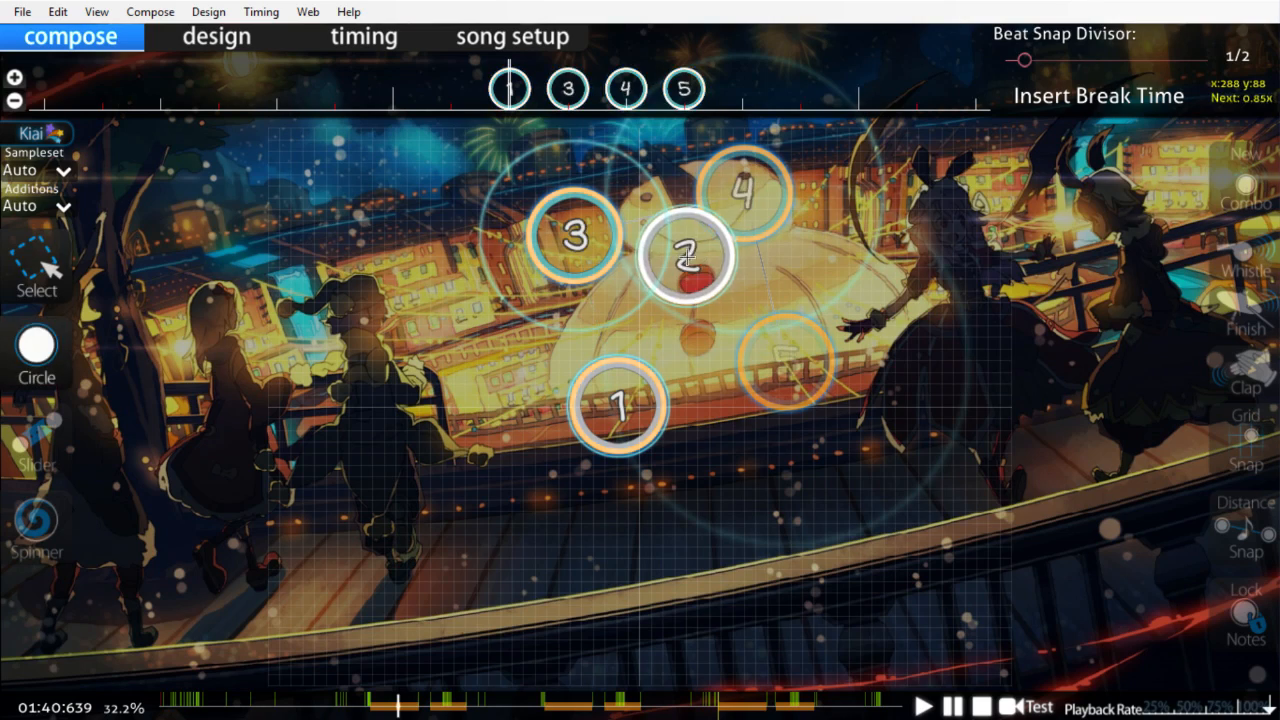
{"action": "scroll", "coordinate": [688, 257], "scroll_direction": "down", "scroll_amount": 5}
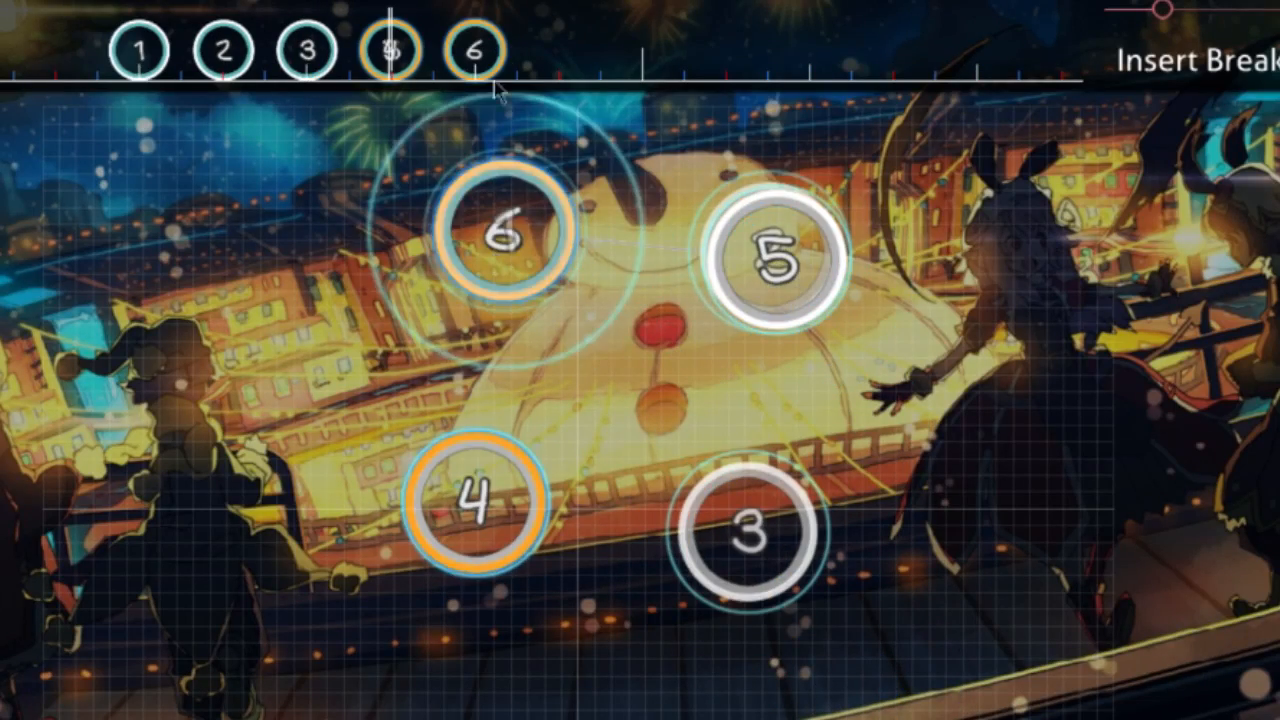
Step: Open the spacing scale settings for the selected circles 4 and 6
{"action": "key", "text": "ctrl+shift+s"}
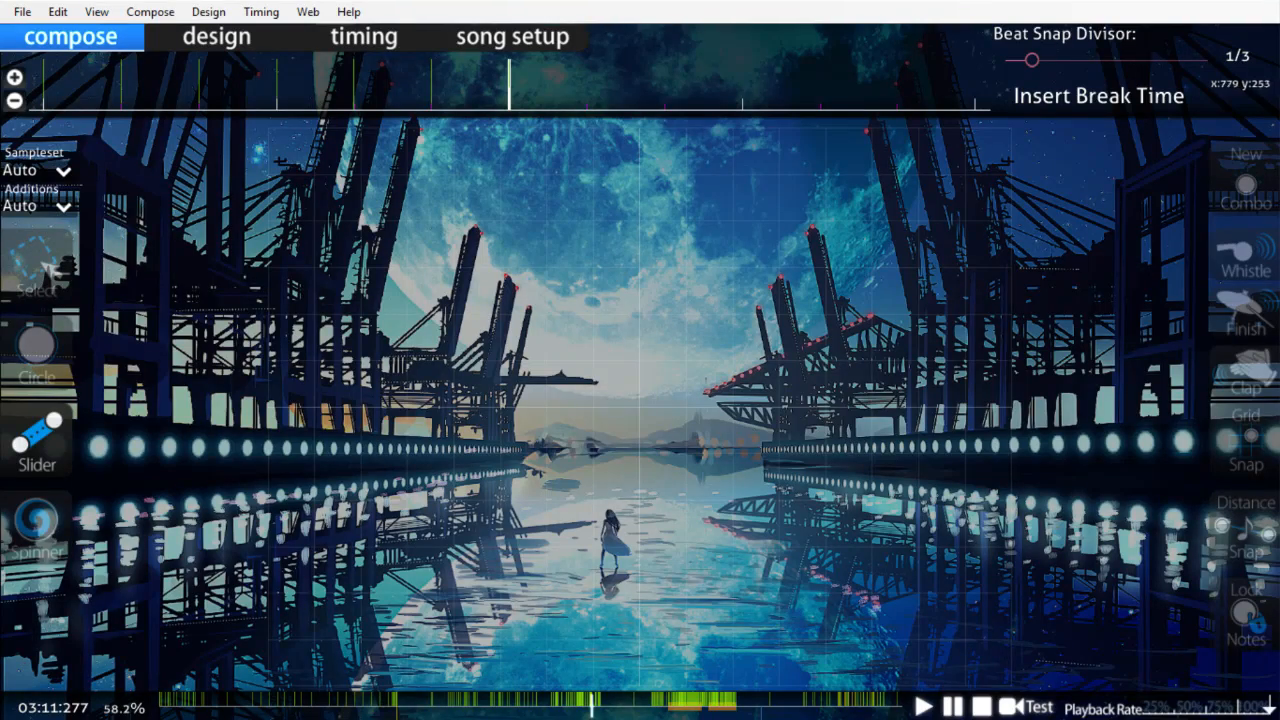
Step: Draw a long zigzag slider with sharp corner anchors across the playfield, and shift two of its right-hand anchors slightly left
{"action": "left_click", "coordinate": [417, 328]}
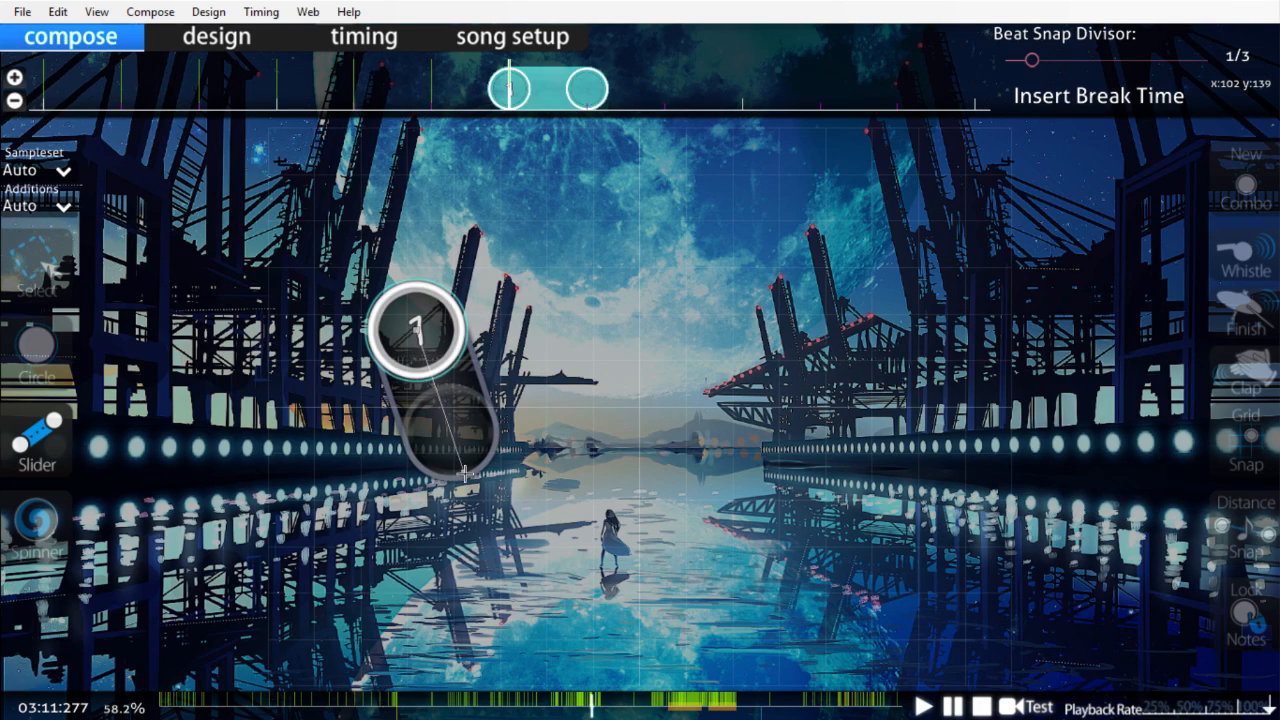
{"action": "left_click", "coordinate": [600, 483]}
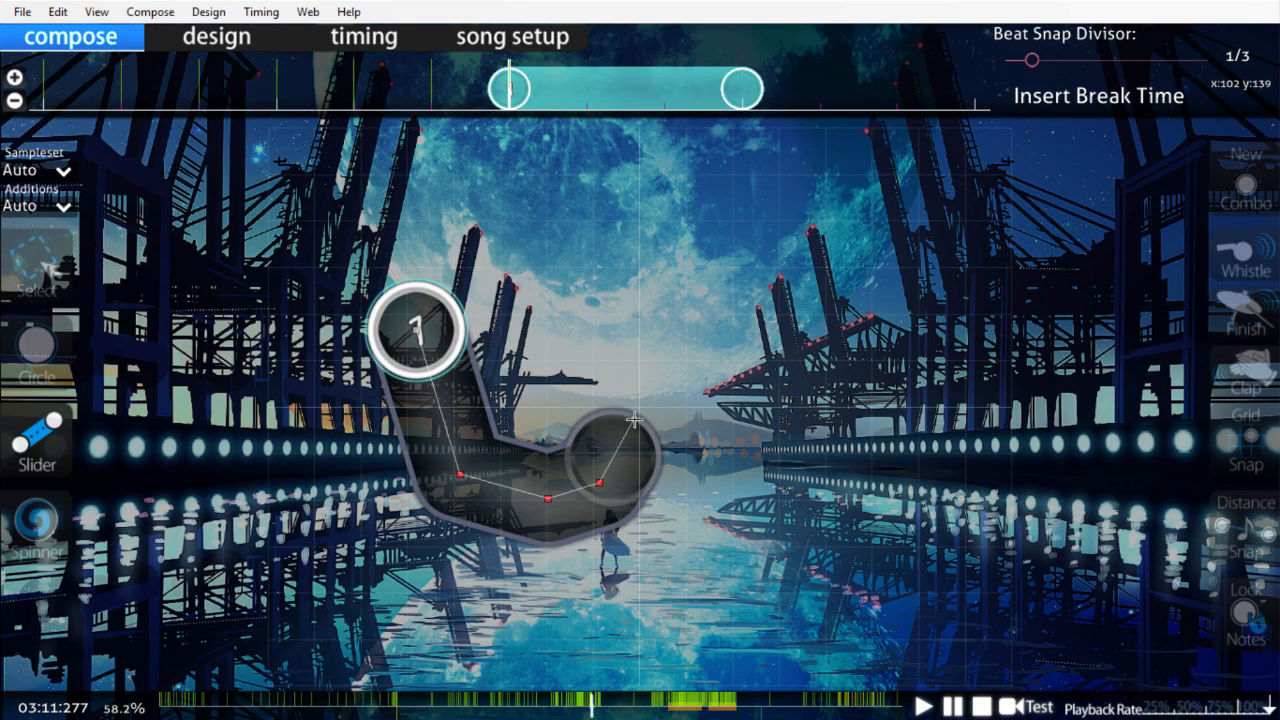
{"action": "double_click", "coordinate": [635, 367]}
{"action": "double_click", "coordinate": [684, 416]}
{"action": "double_click", "coordinate": [751, 421]}
{"action": "double_click", "coordinate": [812, 395]}
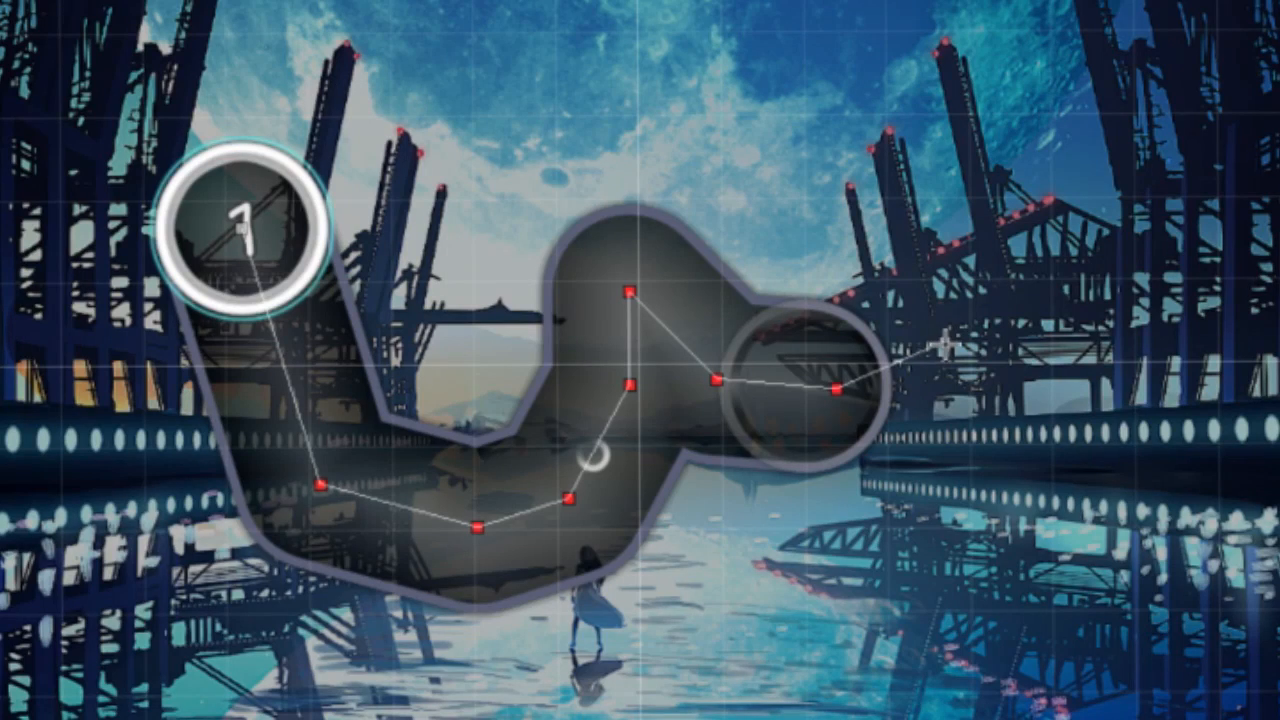
{"action": "right_click", "coordinate": [970, 265]}
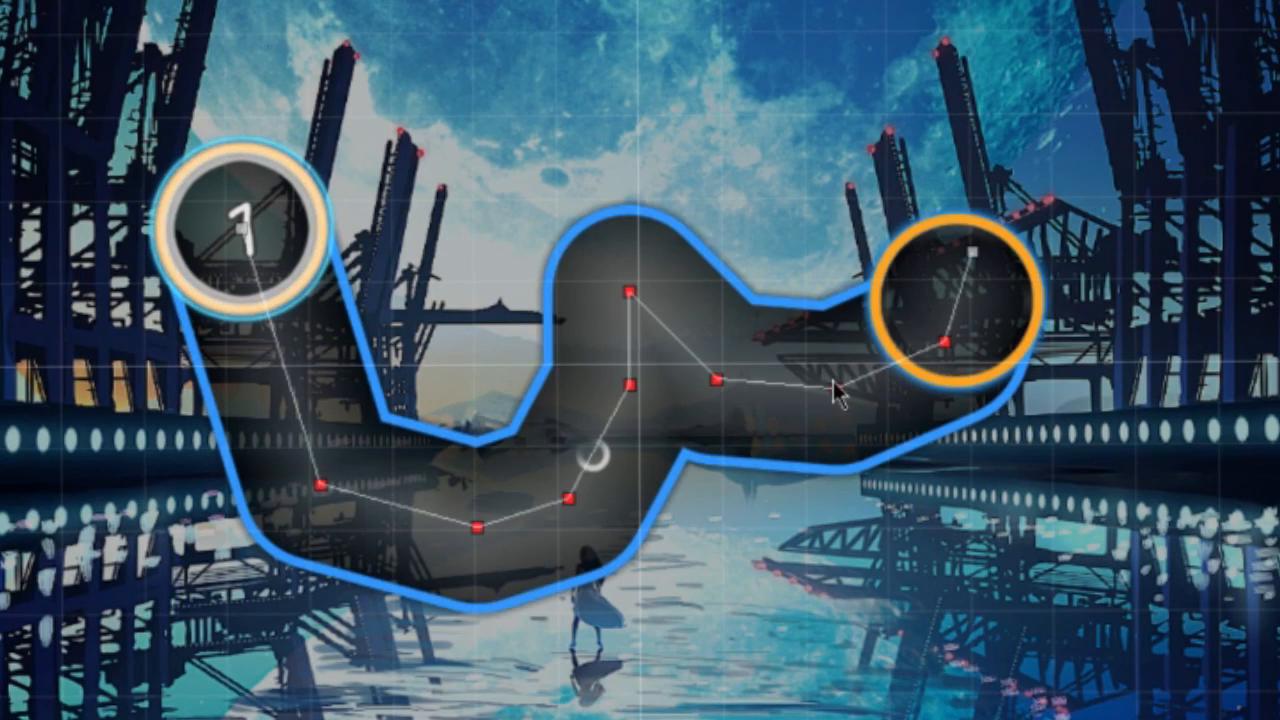
{"action": "left_click_drag", "start_coordinate": [837, 389], "coordinate": [814, 377]}
{"action": "left_click_drag", "start_coordinate": [720, 381], "coordinate": [651, 371]}
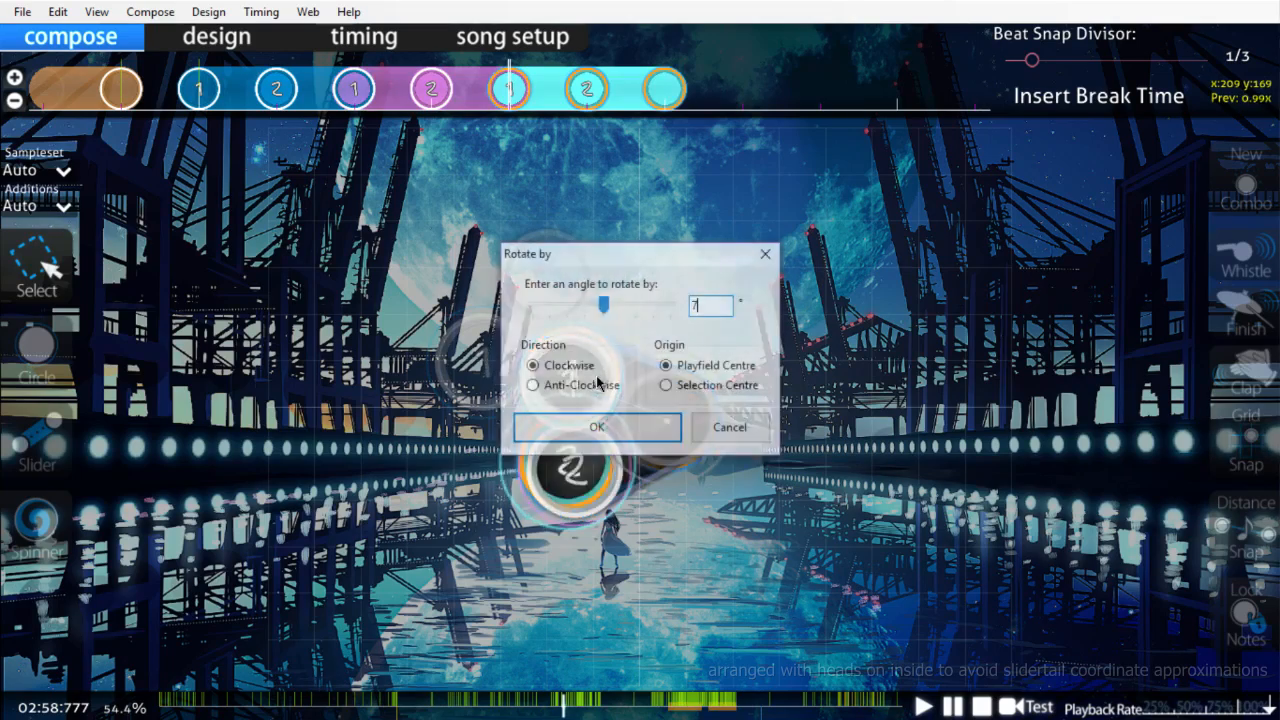
Step: Rotate the pasted slider pair 72° clockwise about the playfield centre, and keep pasting and rotating copies by 72° to build a star
{"action": "type", "text": "2"}
{"action": "key", "text": "Return"}
{"action": "key", "text": "ctrl+v"}
{"action": "key", "text": "ctrl+shift+r"}
{"action": "type", "text": "72"}
{"action": "key", "text": "Return"}
{"action": "key", "text": "ctrl+v"}
{"action": "key", "text": "ctrl+shift+r"}
Step: Reverse the second slider in the star's teal, pink and blue pairs so the sliders run continuously around the outline
{"action": "left_click_drag", "start_coordinate": [468, 428], "coordinate": [451, 471]}
{"action": "left_click", "coordinate": [587, 89]}
{"action": "key", "text": "ctrl+g"}
{"action": "left_click", "coordinate": [431, 89]}
{"action": "key", "text": "ctrl+g"}
{"action": "left_click", "coordinate": [278, 90]}
{"action": "key", "text": "ctrl+g"}
{"action": "scroll", "coordinate": [286, 94], "scroll_direction": "up", "scroll_amount": 12}
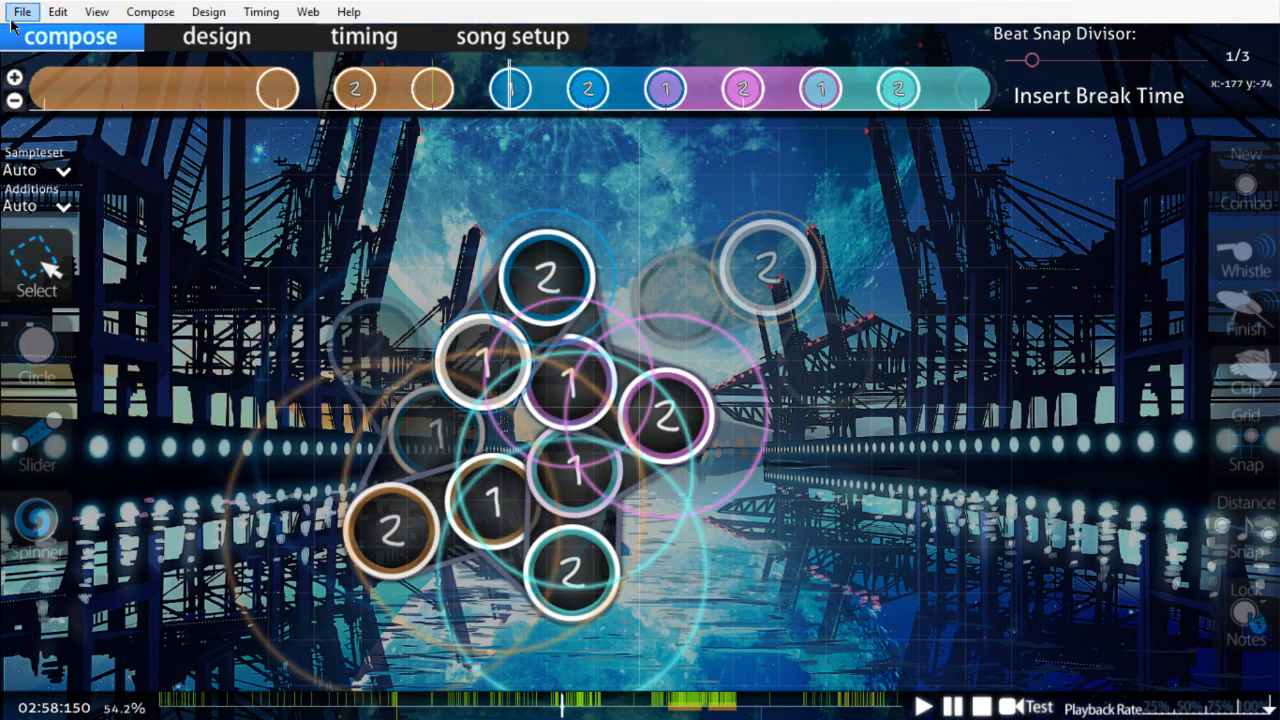
Step: Open the beatmap's song folder and the [Terminus] .osu file in Notepad++
{"action": "left_click", "coordinate": [16, 11]}
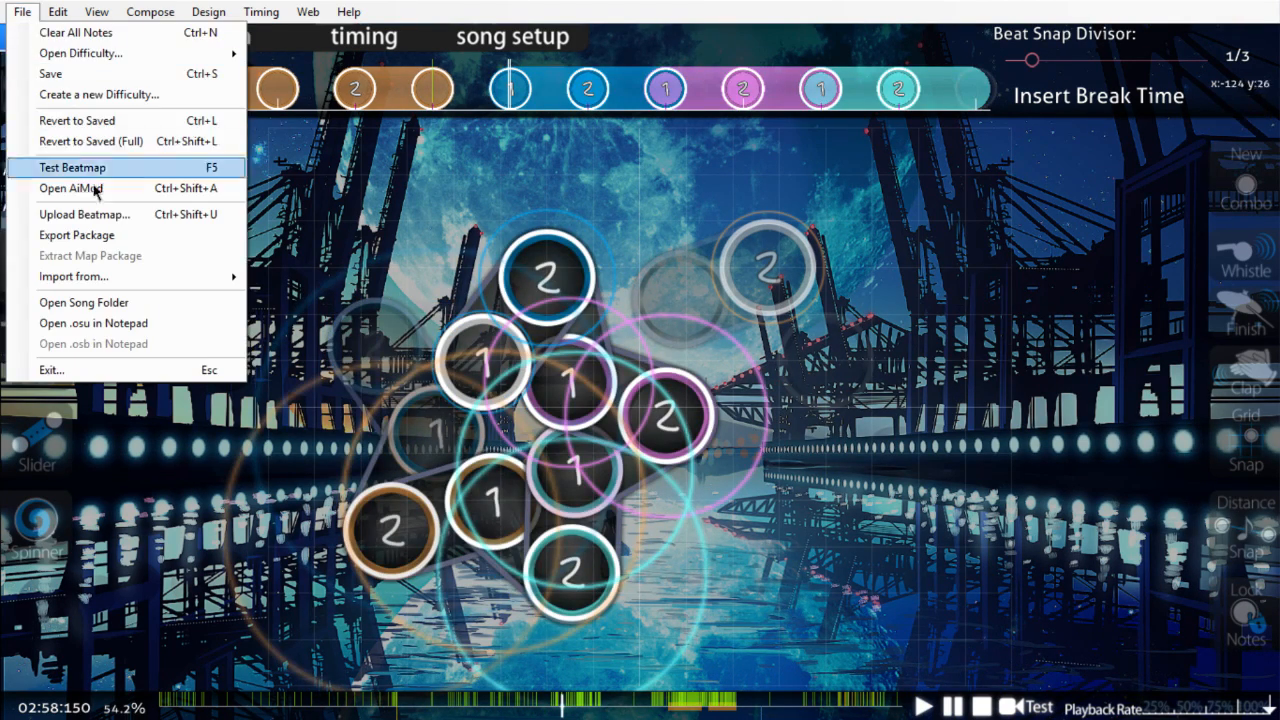
{"action": "left_click", "coordinate": [98, 308]}
{"action": "double_click", "coordinate": [546, 450]}
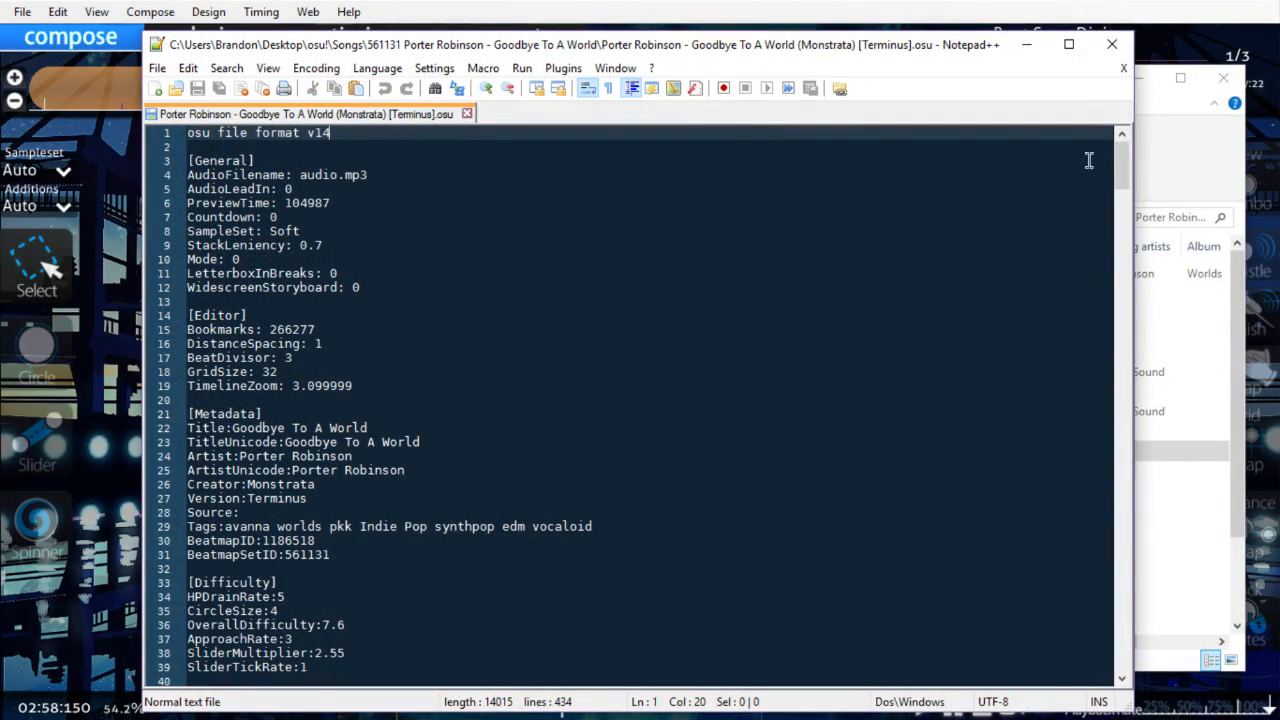
Step: Insert a blank line after line 423 in the HitObjects section to separate the ten star sliders from the earlier objects
{"action": "left_click_drag", "start_coordinate": [1119, 160], "coordinate": [1120, 640]}
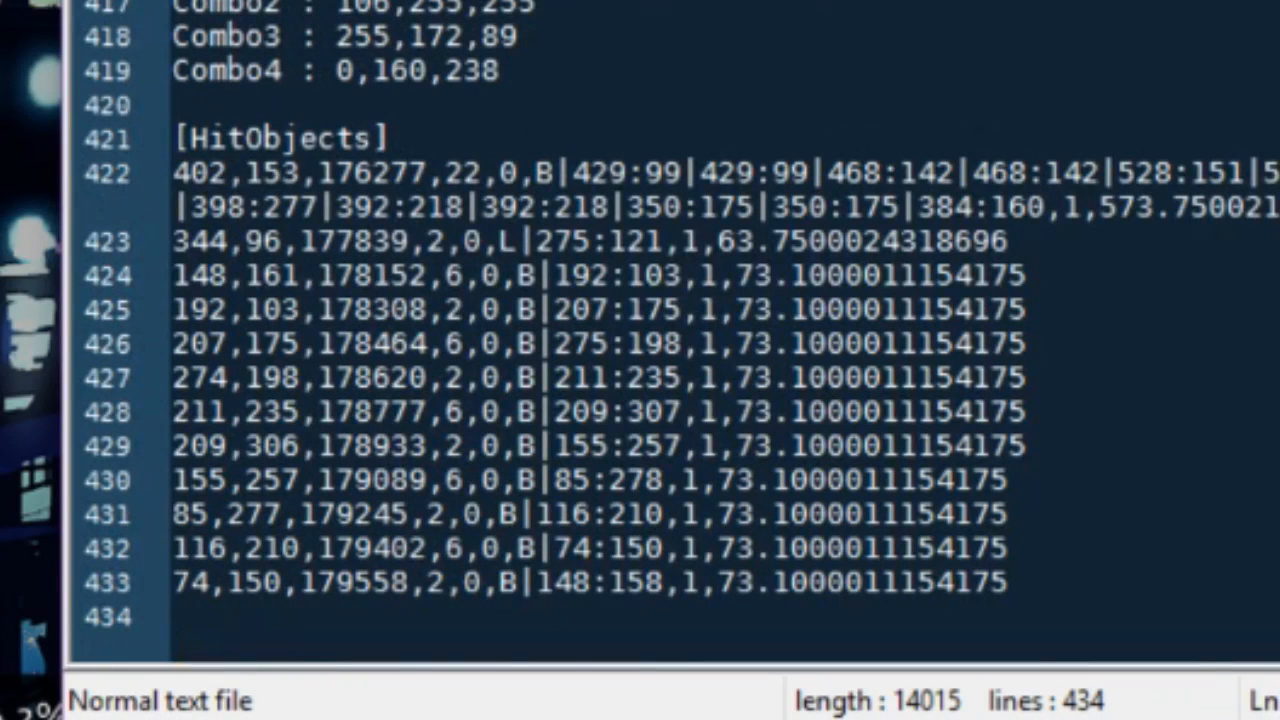
{"action": "left_click", "coordinate": [1008, 241]}
{"action": "key", "text": "Return"}
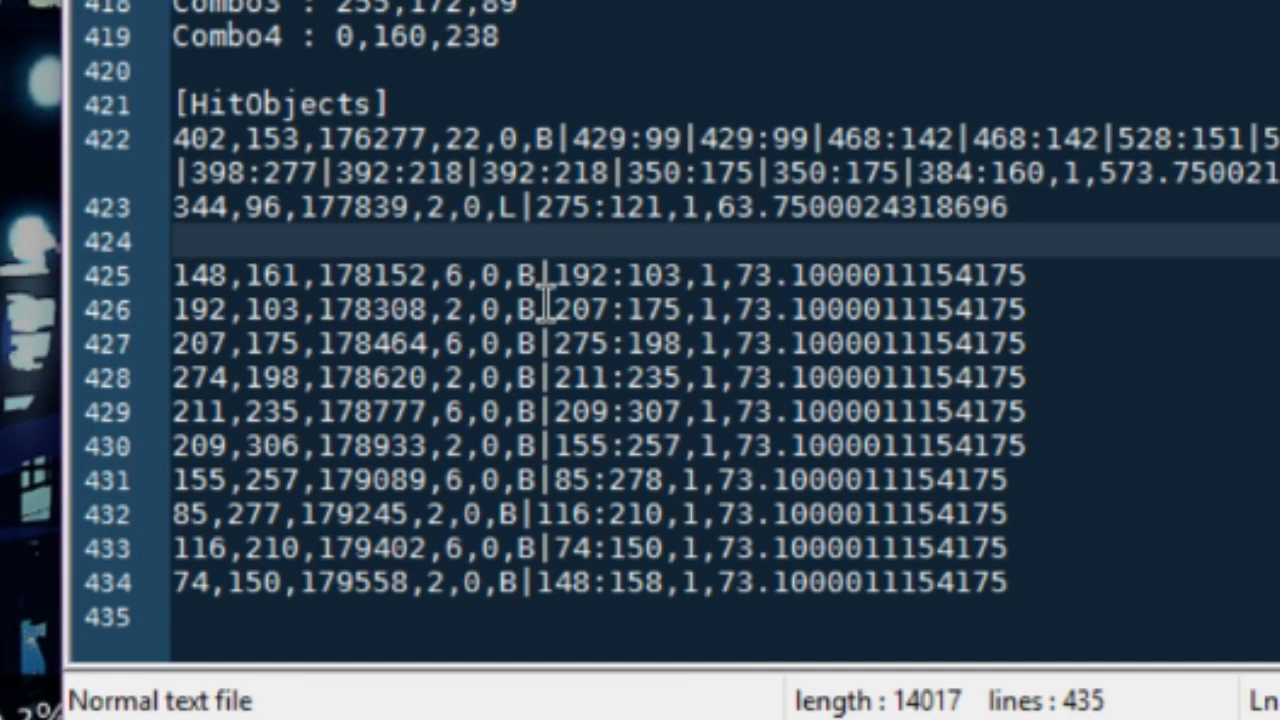
{"action": "left_click", "coordinate": [541, 308]}
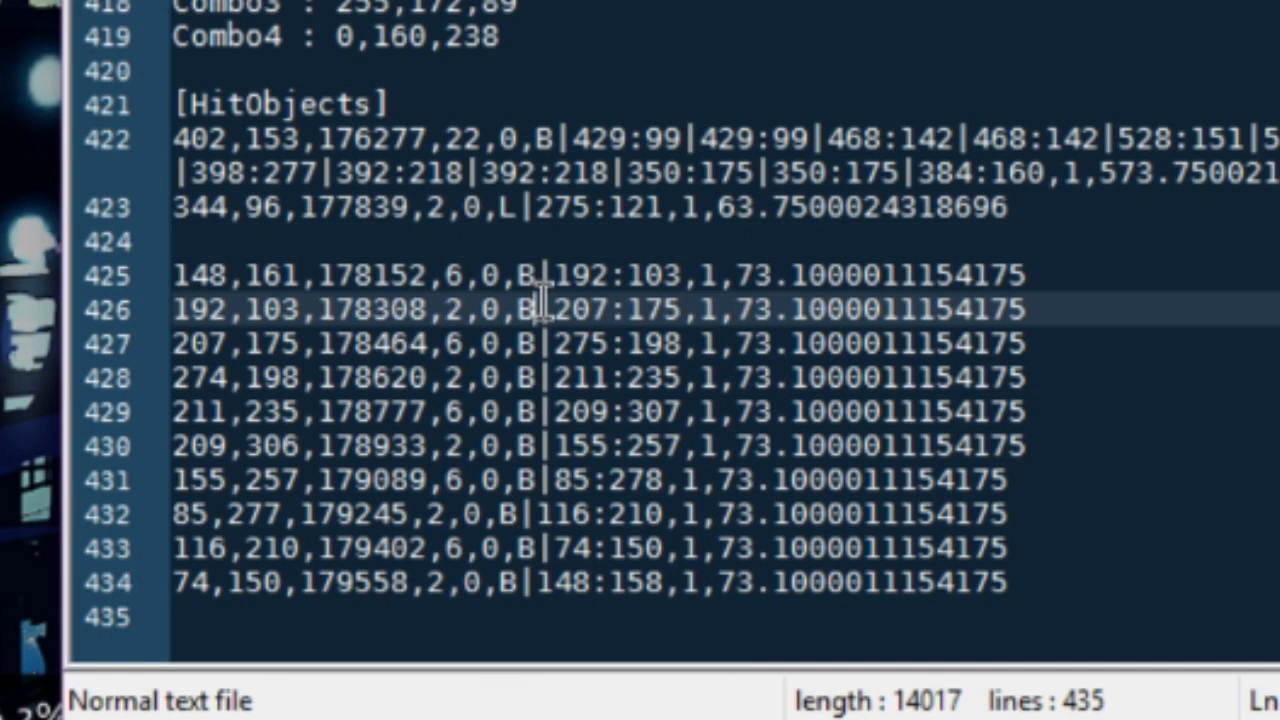
Step: Paste the second slider's end point |207:175 after 192:103 on line 425 of the HitObjects section
{"action": "left_click", "coordinate": [682, 272]}
{"action": "key", "text": "ctrl+v"}
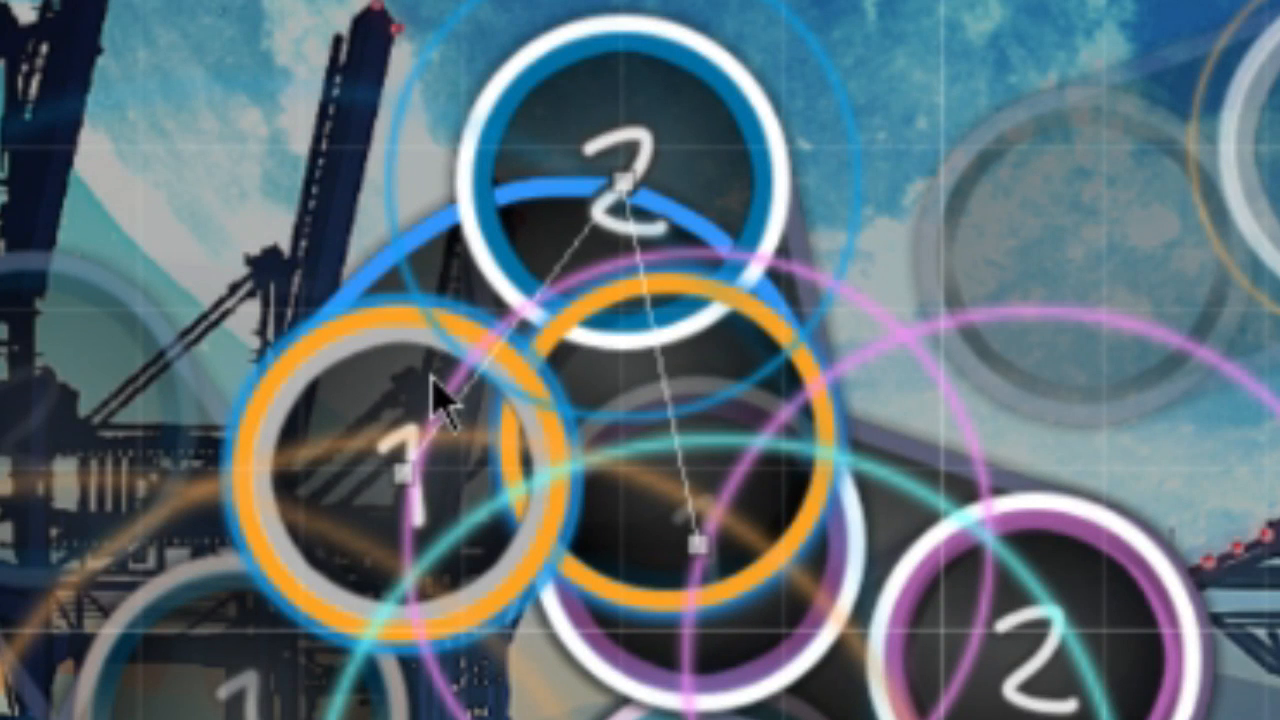
Step: In the osu! editor, move the combined slider's middle anchor, and turn the anchor at 192:103 into a red sharp-corner anchor
{"action": "left_click_drag", "start_coordinate": [622, 180], "coordinate": [417, 209]}
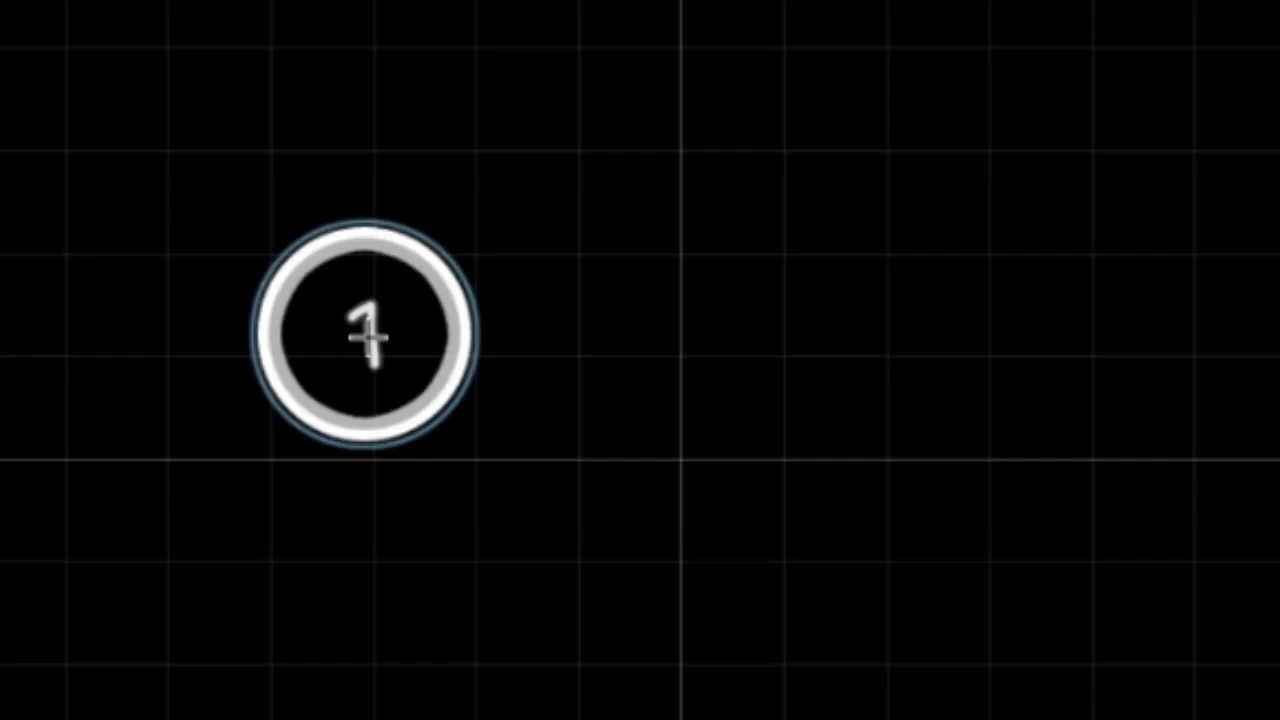
{"action": "left_click", "coordinate": [366, 329]}
{"action": "left_click", "coordinate": [727, 214]}
{"action": "right_click", "coordinate": [800, 529]}
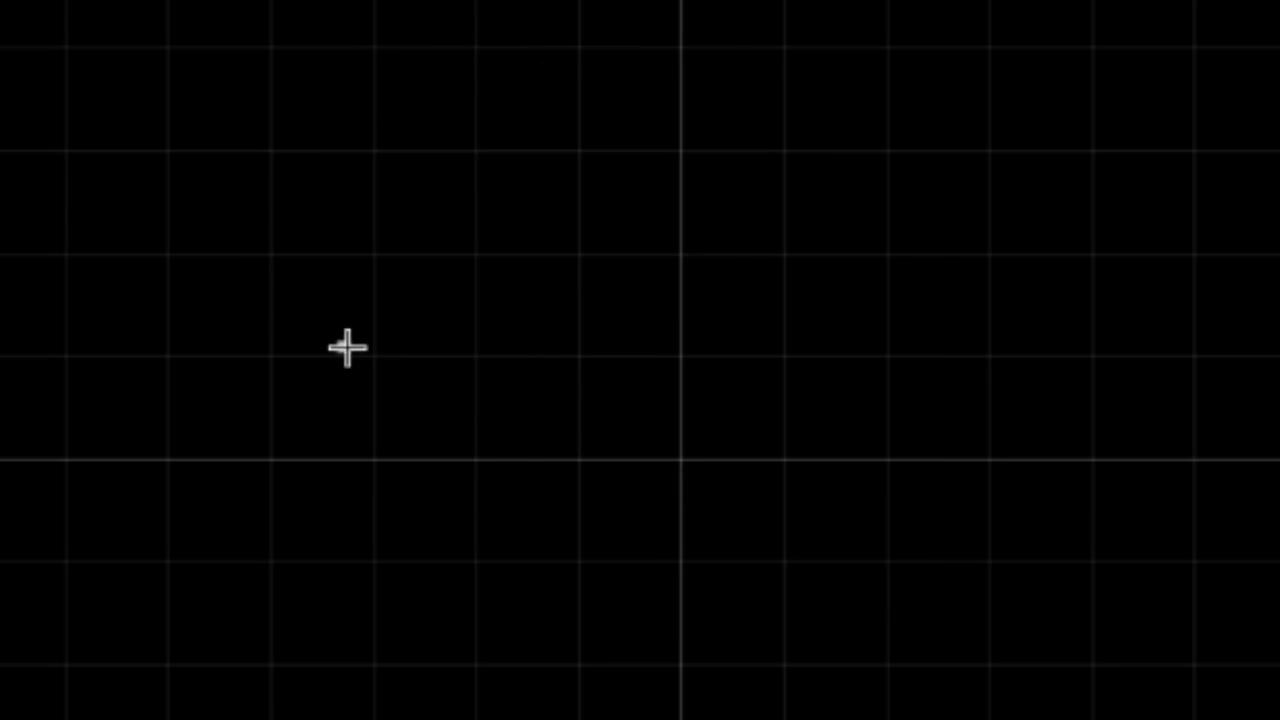
{"action": "left_click", "coordinate": [343, 346]}
{"action": "double_click", "coordinate": [669, 208]}
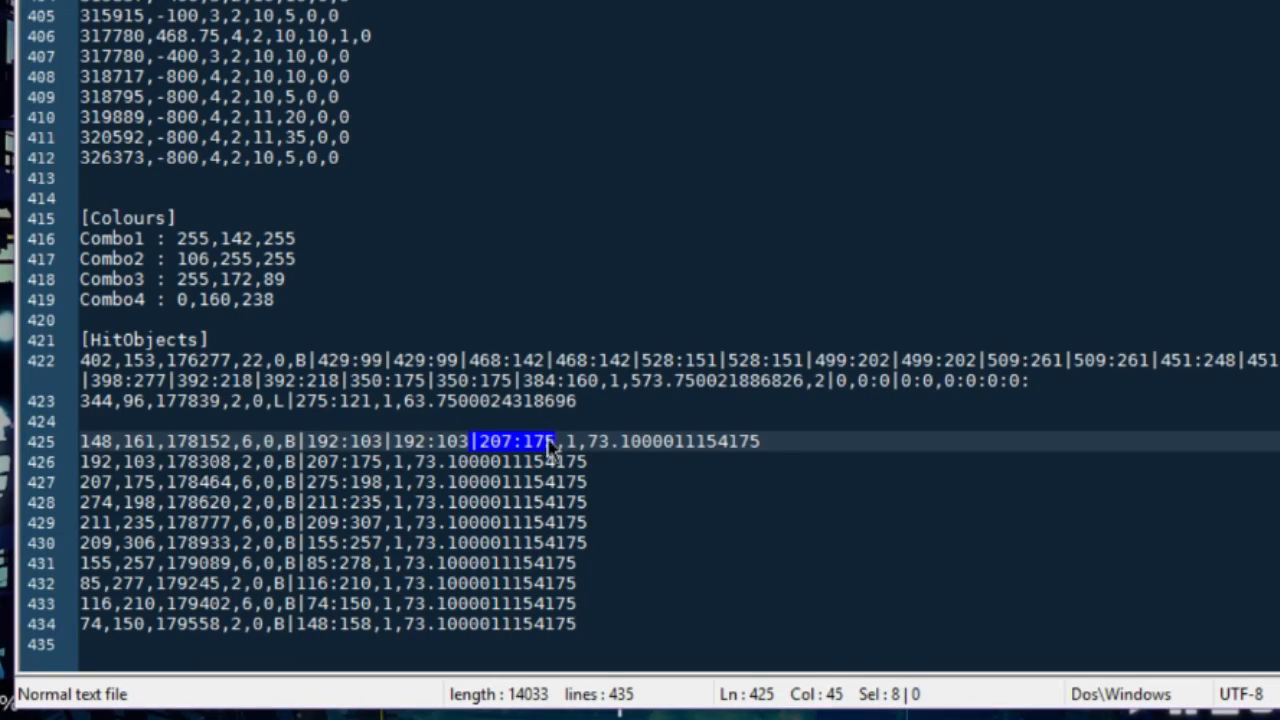
Step: In Notepad++, duplicate the 207:175 point on line 425 and append 275:198 and 211:235 twice each as red anchors
{"action": "left_click", "coordinate": [556, 441]}
{"action": "type", "text": "|207:175"}
{"action": "left_click_drag", "start_coordinate": [300, 482], "coordinate": [386, 482]}
{"action": "left_click", "coordinate": [641, 441]}
{"action": "key", "text": "ctrl+v"}
{"action": "key", "text": "ctrl+v"}
{"action": "left_click_drag", "start_coordinate": [300, 502], "coordinate": [386, 502]}
{"action": "left_click", "coordinate": [814, 441]}
{"action": "key", "text": "ctrl+v"}
{"action": "key", "text": "ctrl+v"}
Step: Continue line 425 with the next star slider points, entering each coordinate twice to build one star-shaped slider
{"action": "left_click", "coordinate": [988, 441]}
{"action": "left_click_drag", "start_coordinate": [316, 536], "coordinate": [386, 542]}
{"action": "key", "text": "ctrl+v"}
{"action": "key", "text": "ctrl+v"}
{"action": "left_click", "coordinate": [1160, 441]}
{"action": "key", "text": "ctrl+v"}
{"action": "key", "text": "ctrl+v"}
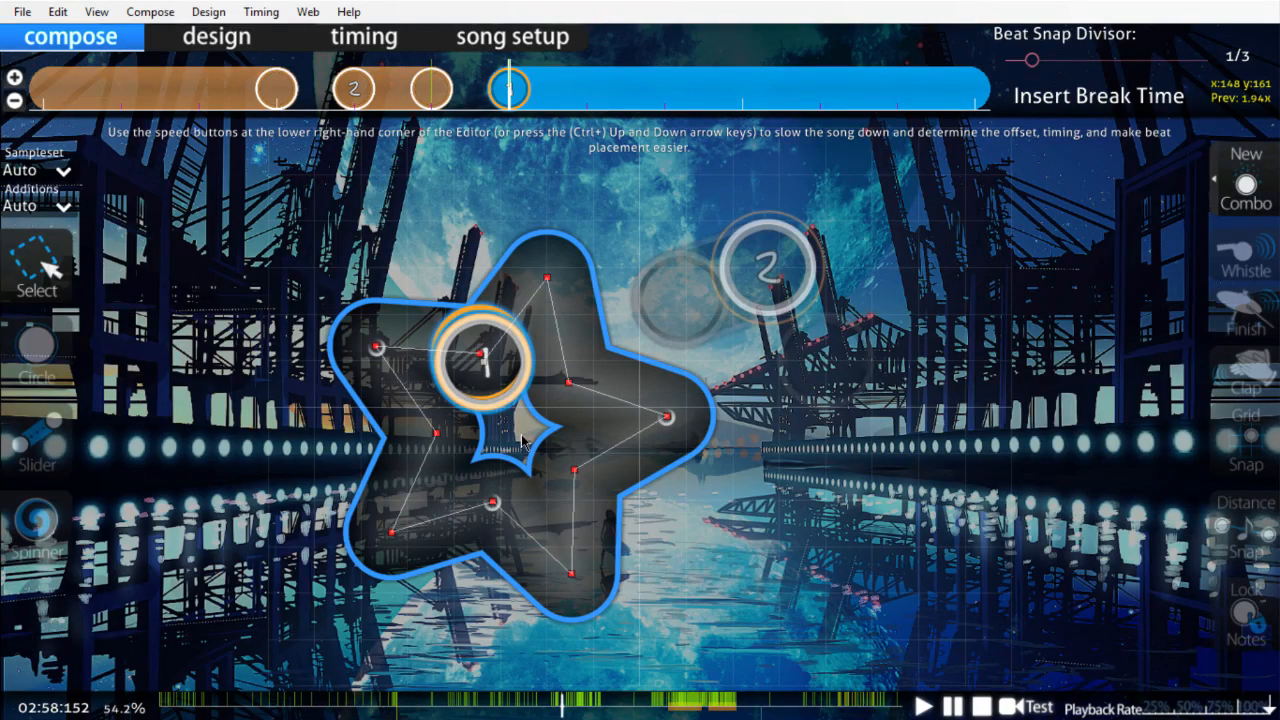
Step: In the osu! editor, set the slider velocity multiplier to 0.75x for the timing point at offset 178152 and start playback
{"action": "key", "text": "F6"}
{"action": "left_click", "coordinate": [398, 364]}
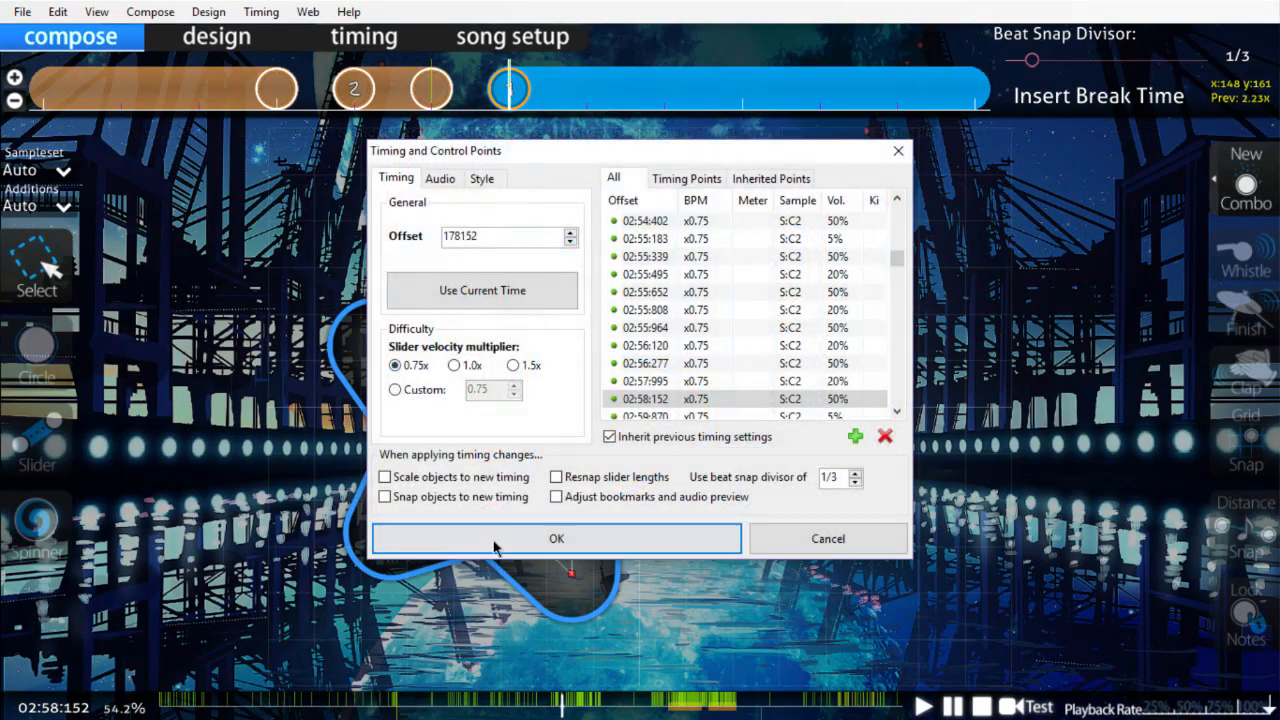
{"action": "left_click", "coordinate": [493, 541]}
{"action": "left_click_drag", "start_coordinate": [467, 357], "coordinate": [444, 352]}
{"action": "left_click", "coordinate": [904, 572]}
{"action": "key", "text": "space"}
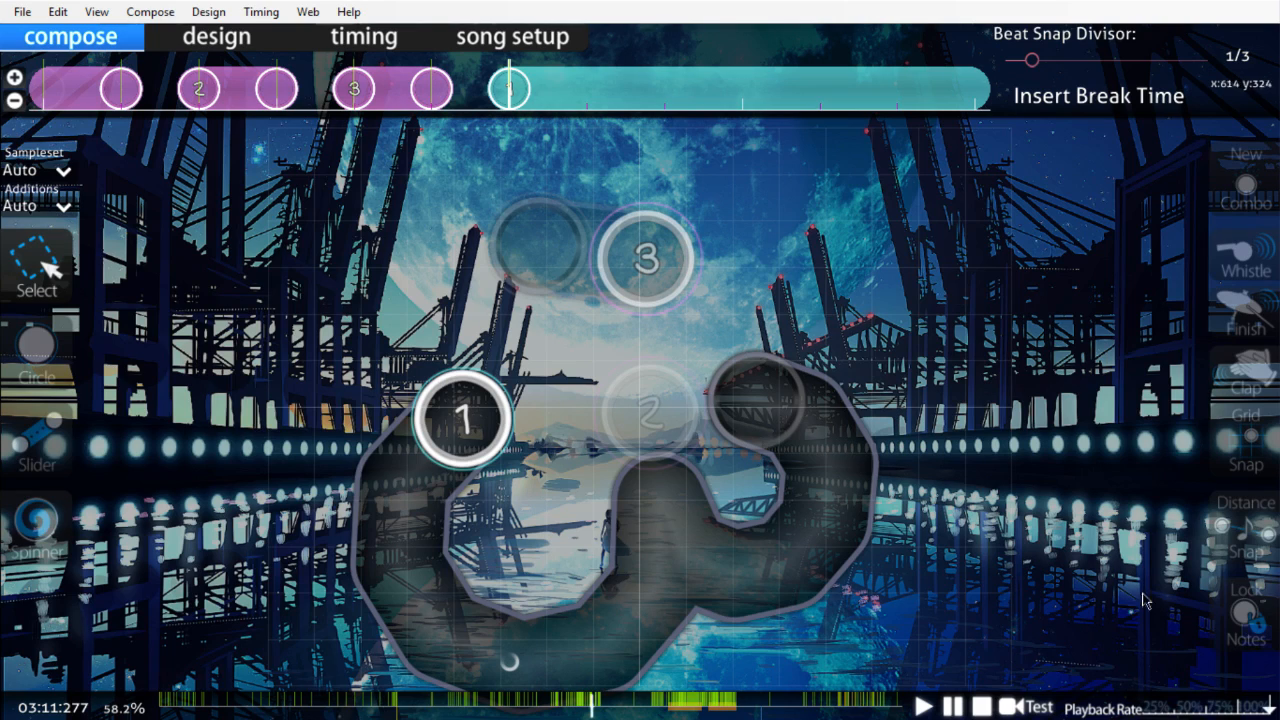
Step: Select the long curved slider at 03:11:277 and change its red end anchor to a normal white one
{"action": "left_click", "coordinate": [846, 511]}
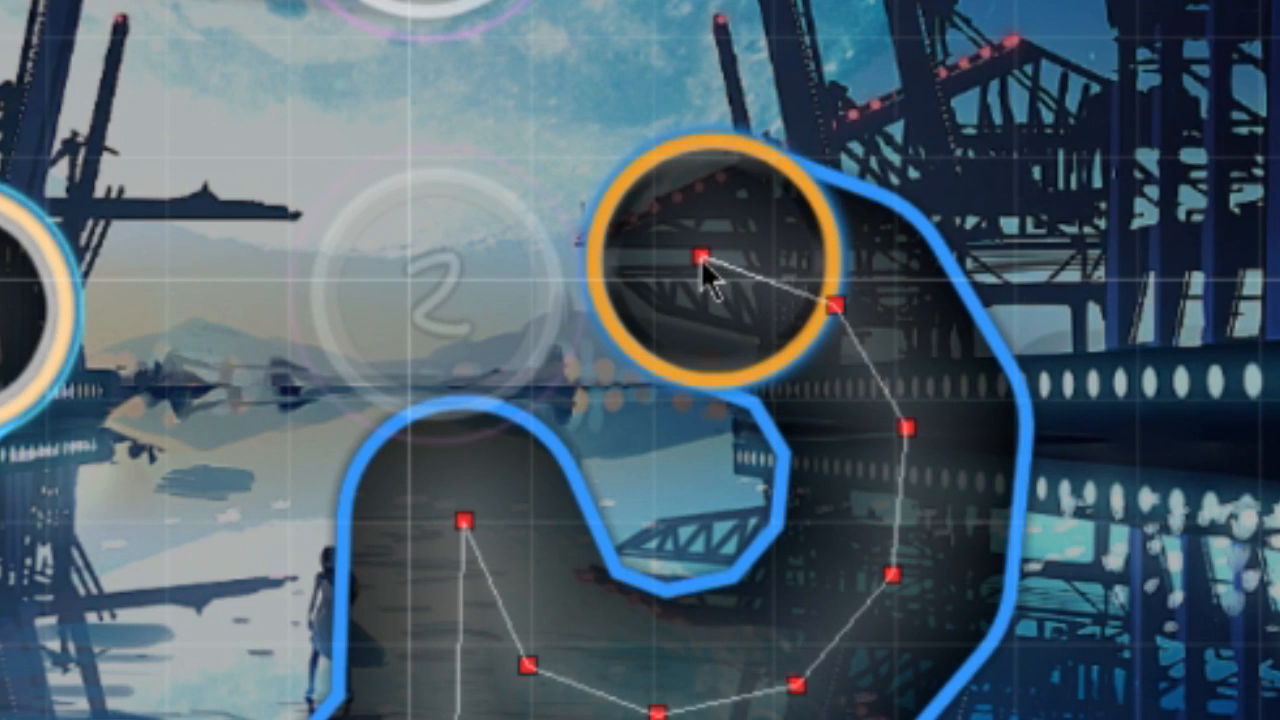
{"action": "left_click", "coordinate": [701, 259]}
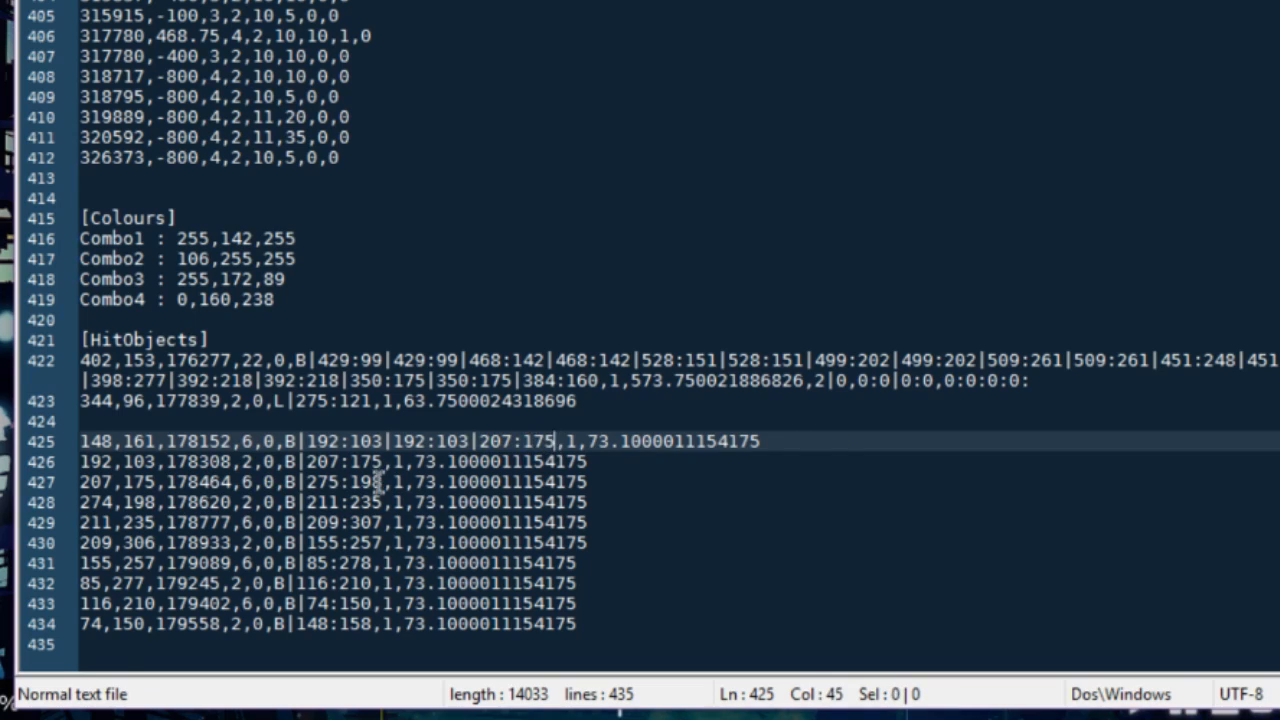
Step: In Notepad++, complete the 207:175 pair on line 425 and append 275:198, 211:235 and 209:307 twice each
{"action": "type", "text": "|207:175"}
{"action": "left_click_drag", "start_coordinate": [297, 482], "coordinate": [380, 482]}
{"action": "left_click", "coordinate": [642, 441]}
{"action": "key", "text": "ctrl+v"}
{"action": "key", "text": "ctrl+v"}
{"action": "left_click", "coordinate": [814, 441]}
{"action": "key", "text": "ctrl+v"}
{"action": "key", "text": "ctrl+v"}
{"action": "left_click_drag", "start_coordinate": [297, 502], "coordinate": [380, 522]}
{"action": "key", "text": "ctrl+c"}
{"action": "left_click", "coordinate": [990, 441]}
{"action": "key", "text": "ctrl+v"}
{"action": "key", "text": "ctrl+v"}
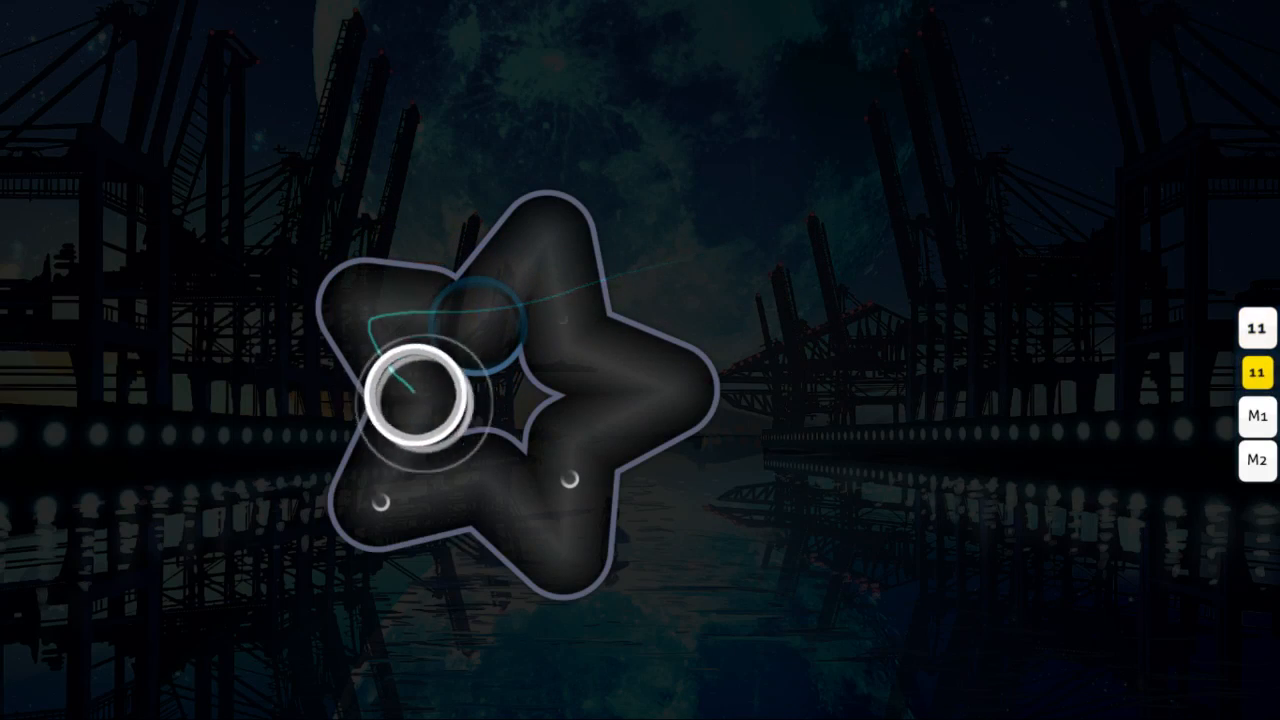
Step: Play through the star slider and the sliders that follow it in osu! gameplay
{"action": "key", "text": "z"}
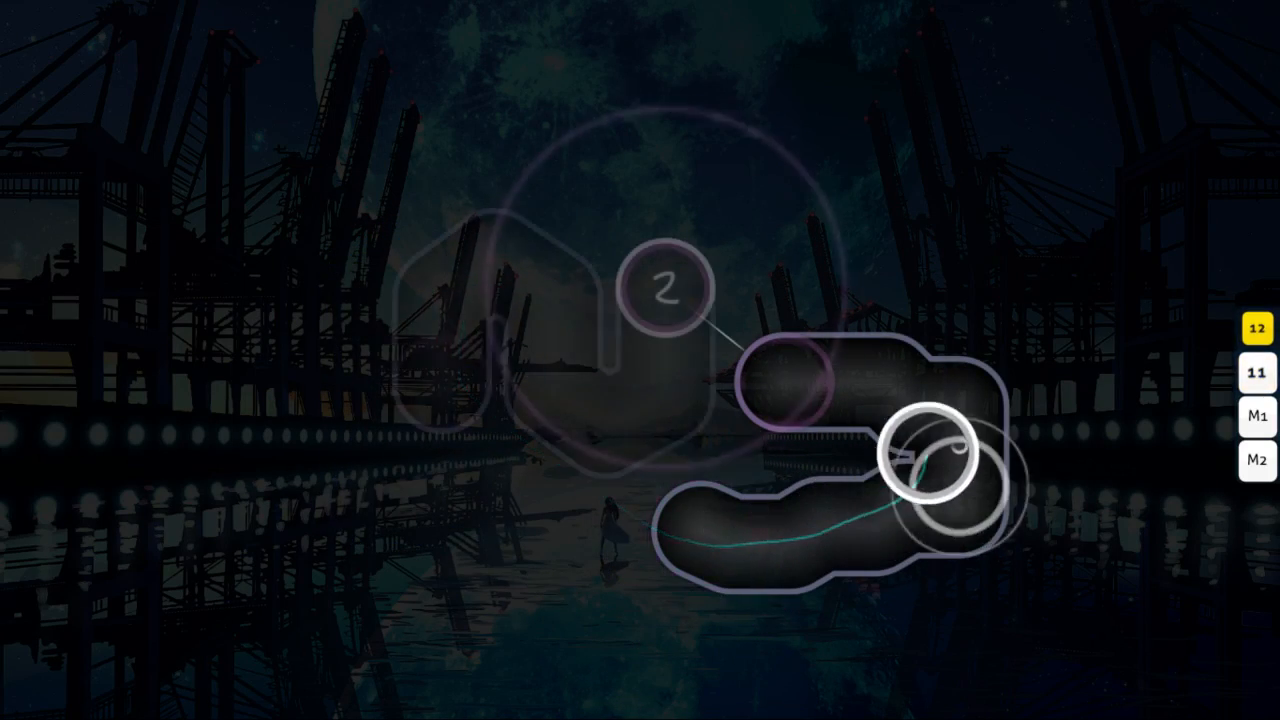
{"action": "key", "text": "x"}
{"action": "key", "text": "z"}
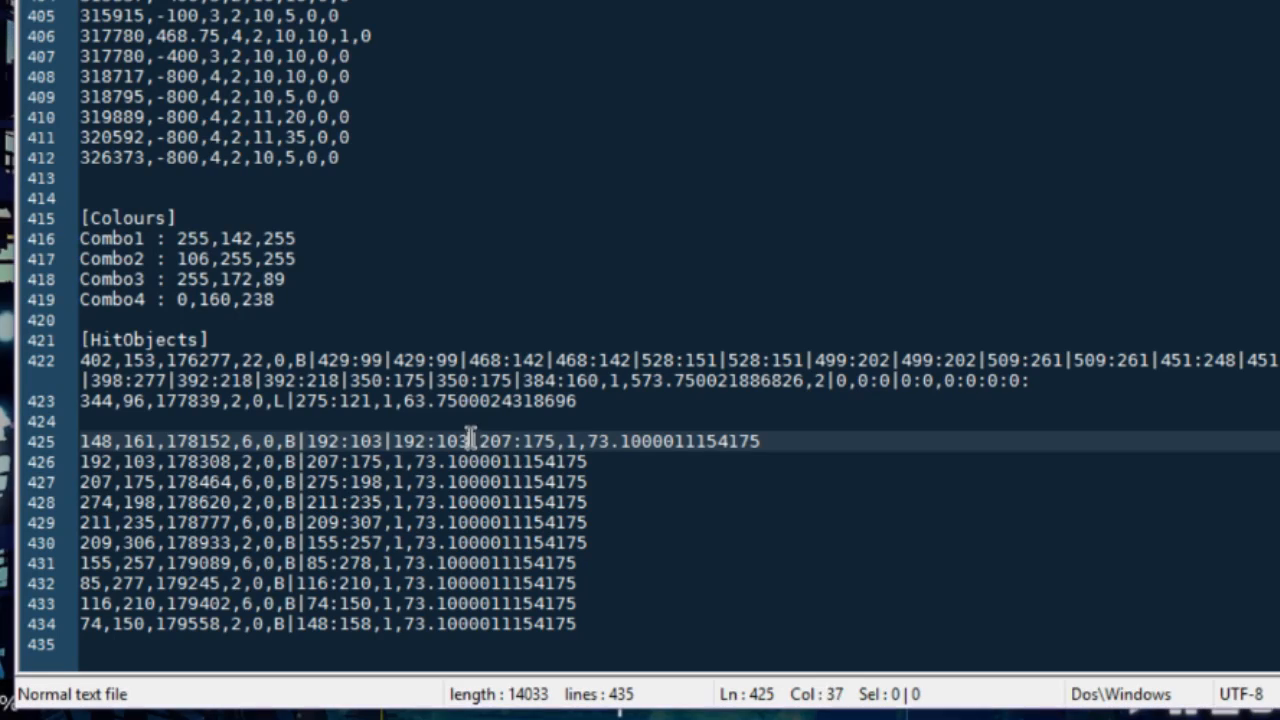
Step: In Notepad++, append the coordinates 275:198 and 211:235 to line 425, each entered twice
{"action": "left_click_drag", "start_coordinate": [298, 481], "coordinate": [383, 502]}
{"action": "left_click", "coordinate": [638, 441]}
{"action": "key", "text": "ctrl+v"}
{"action": "key", "text": "ctrl+v"}
{"action": "key", "text": "ctrl+c"}
{"action": "left_click", "coordinate": [814, 441]}
{"action": "key", "text": "ctrl+v"}
{"action": "key", "text": "ctrl+v"}
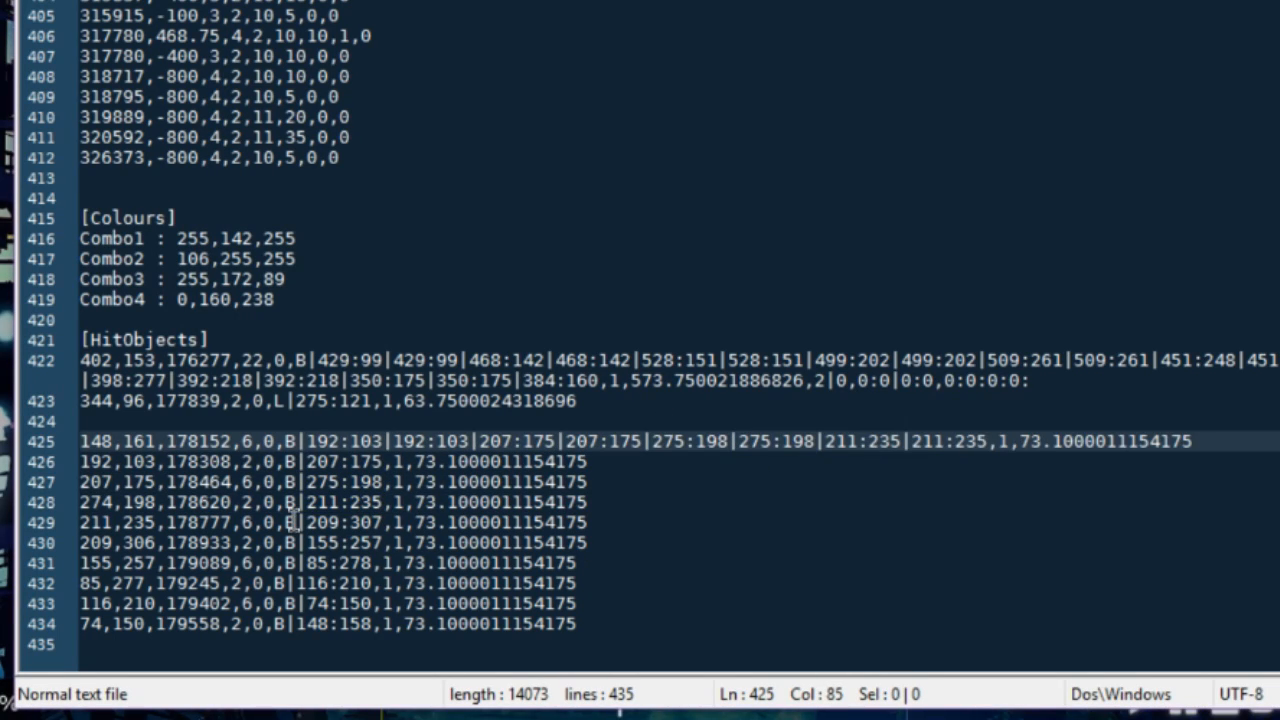
{"action": "left_click_drag", "start_coordinate": [298, 522], "coordinate": [383, 522]}
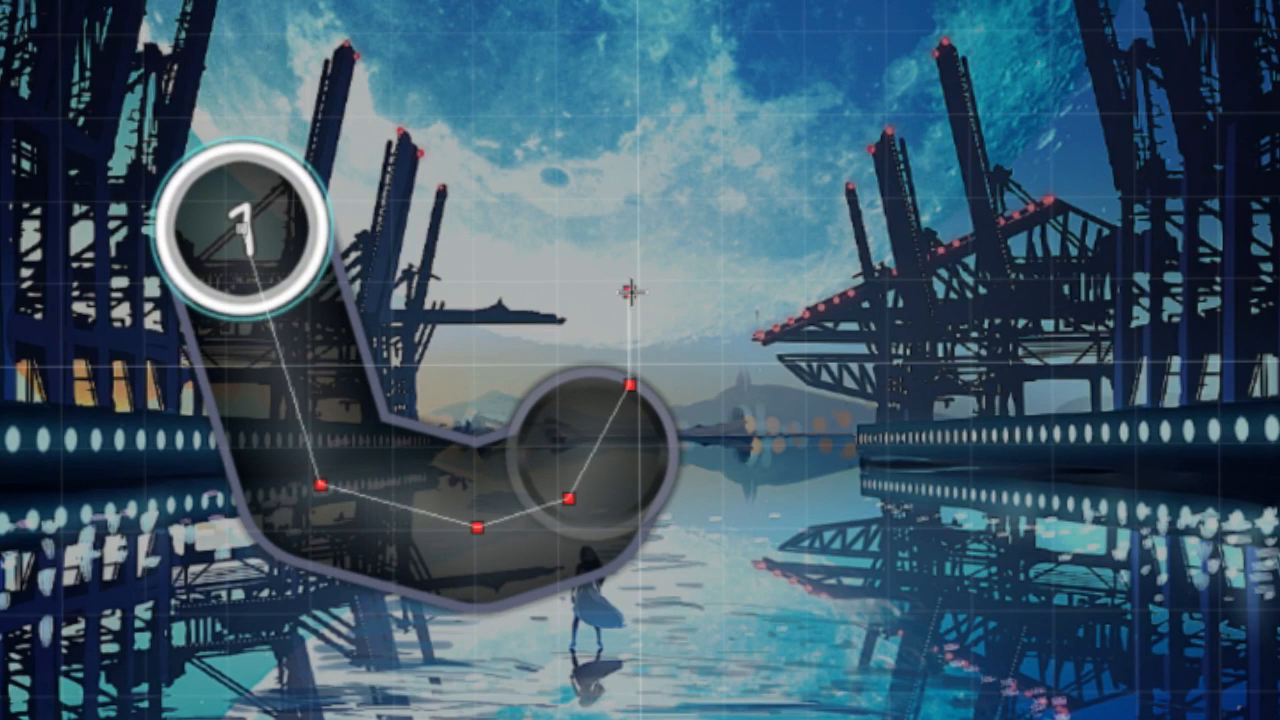
Step: In the osu! editor, add two more anchor points to the end of the slider being drawn
{"action": "left_click", "coordinate": [629, 291]}
{"action": "left_click", "coordinate": [716, 380]}
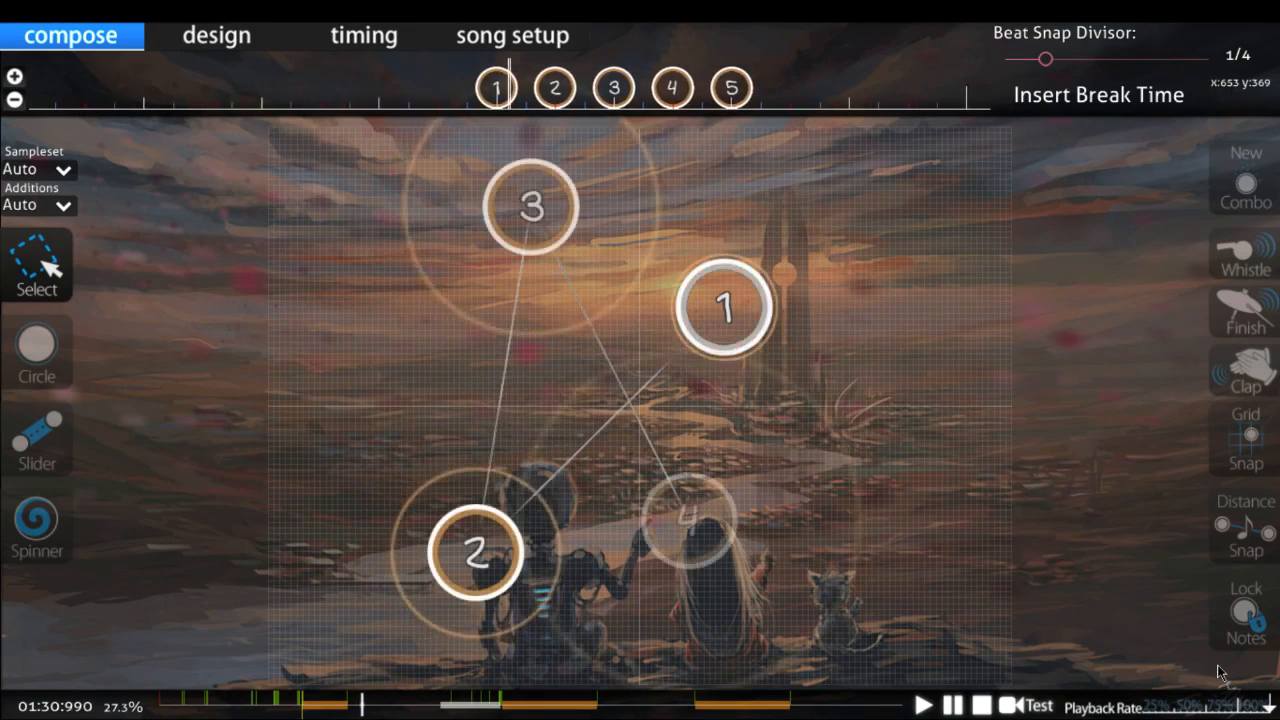
{"action": "scroll", "coordinate": [1218, 672], "scroll_direction": "down", "scroll_amount": 5}
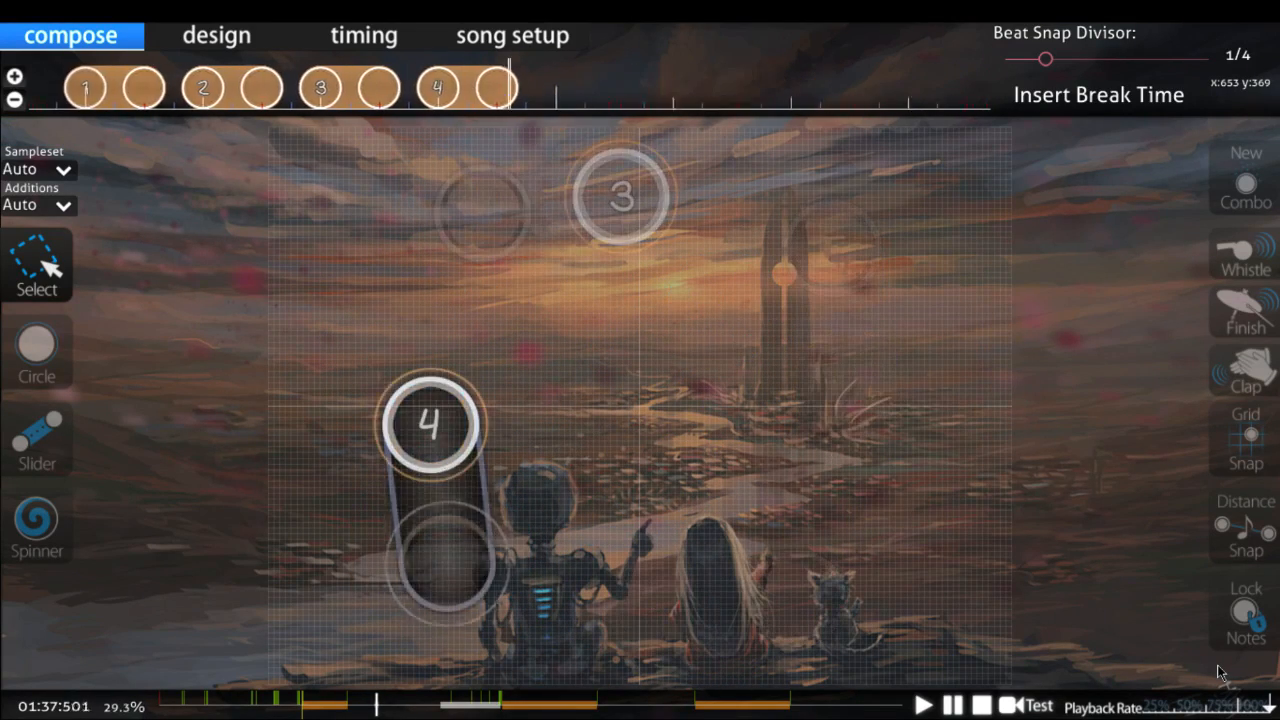